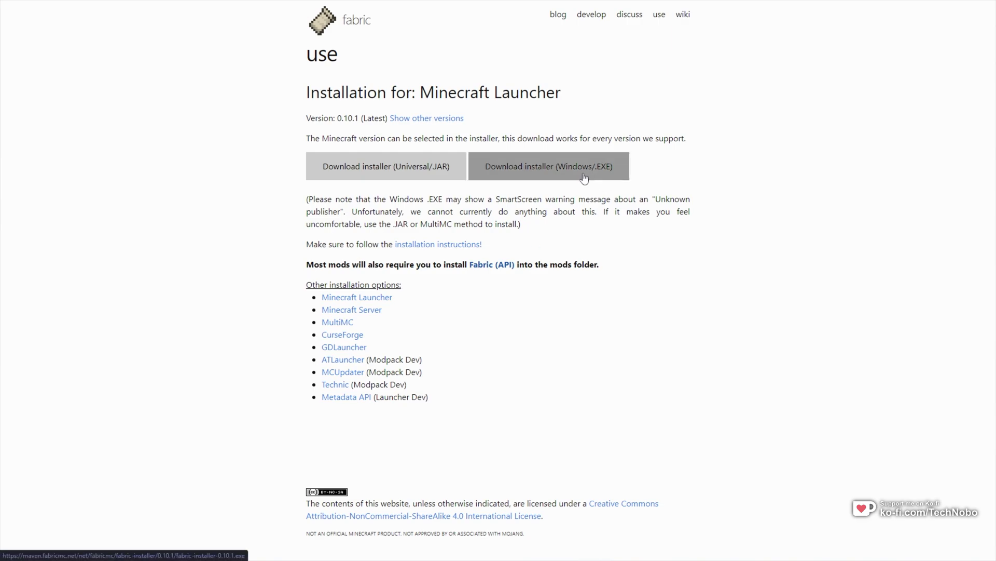
Step: Download the Windows .EXE Fabric installer and the Fabric API 0.43.1+1.18 main file from its CurseForge project files
click(563, 167)
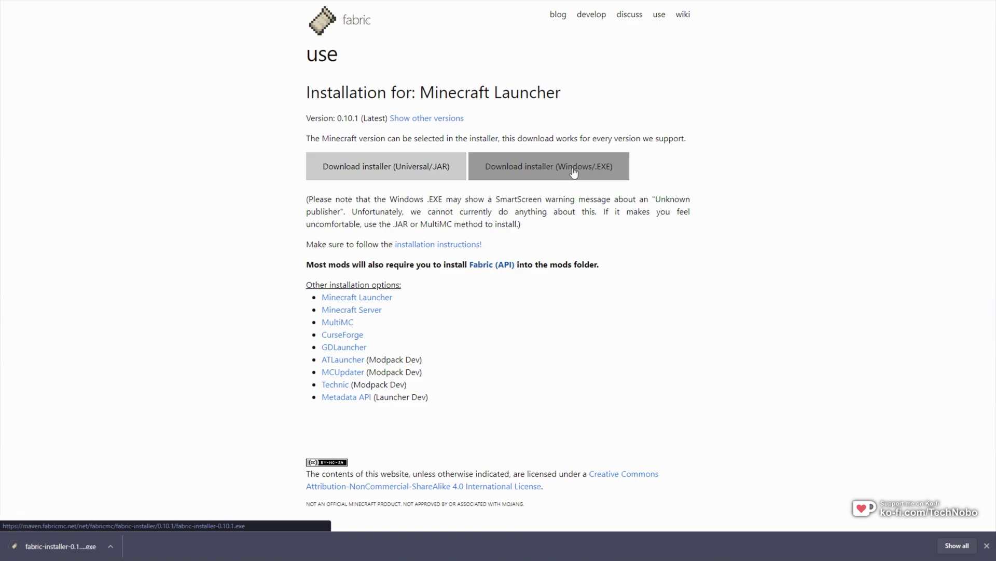
click(495, 268)
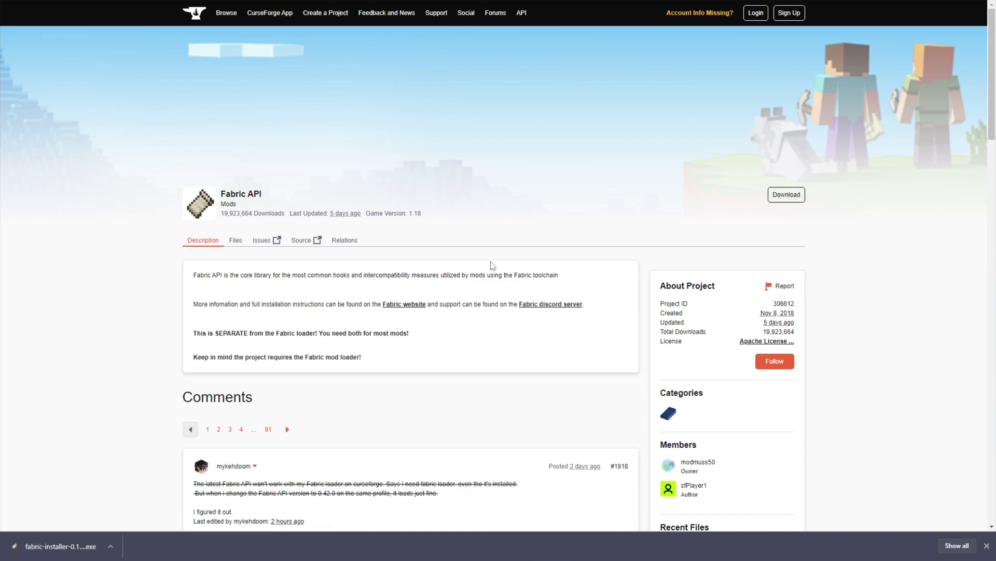
click(236, 240)
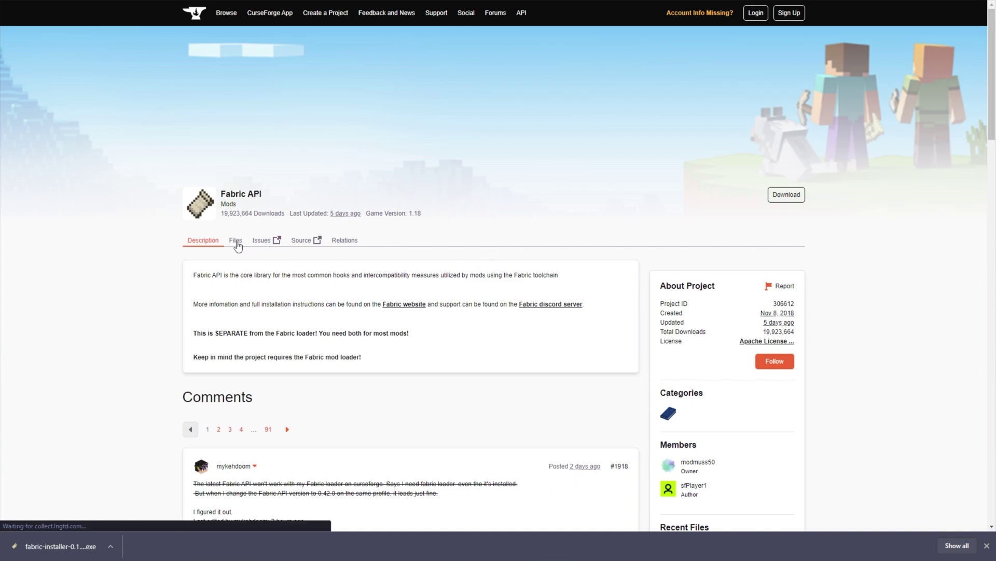
scroll(401, 212, down, 2)
scroll(401, 211, down, 1)
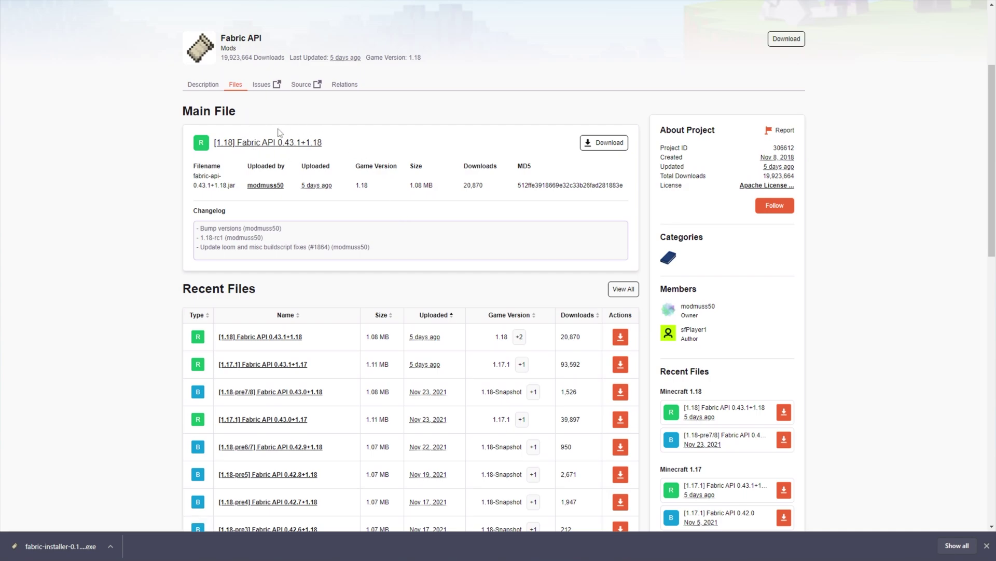
click(610, 149)
click(198, 540)
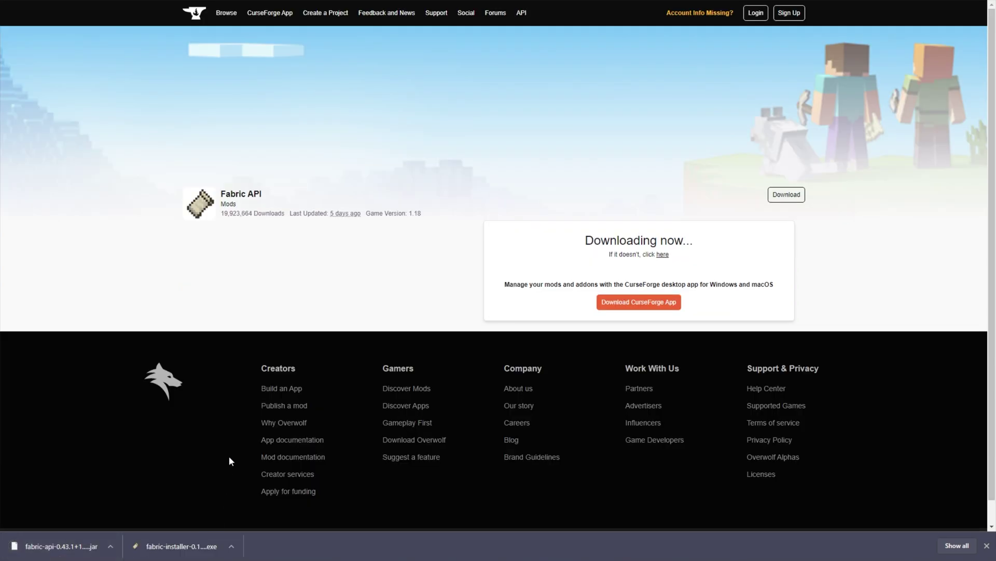
Step: Launch the downloaded fabric-installer-0.10.1.exe and allow it to run despite the Windows SmartScreen protection
click(172, 549)
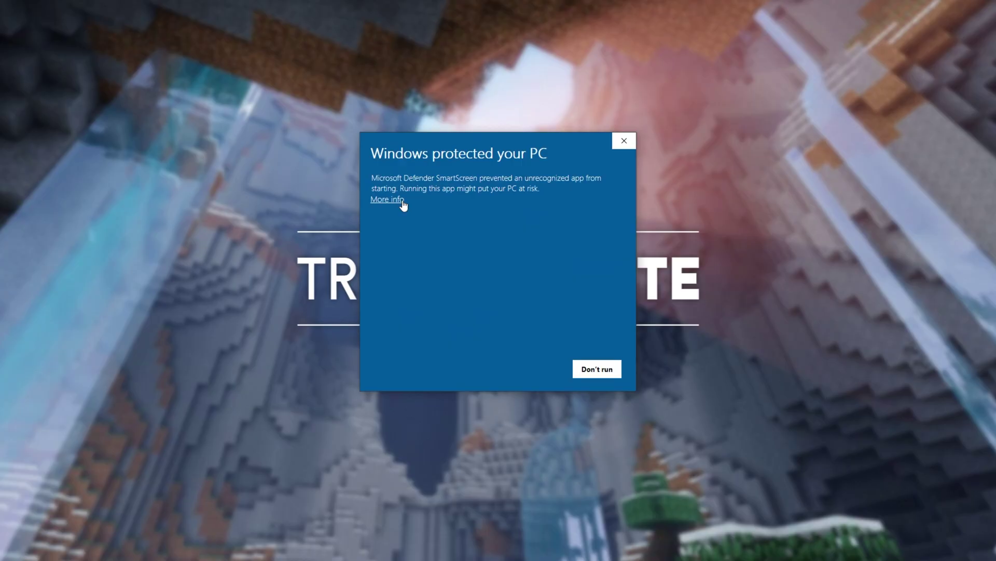
click(394, 201)
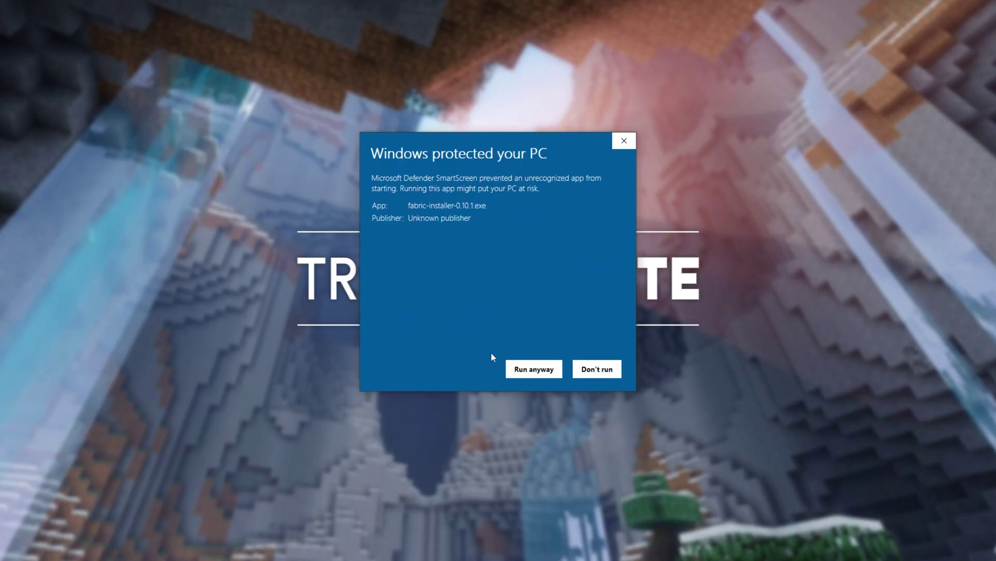
click(536, 367)
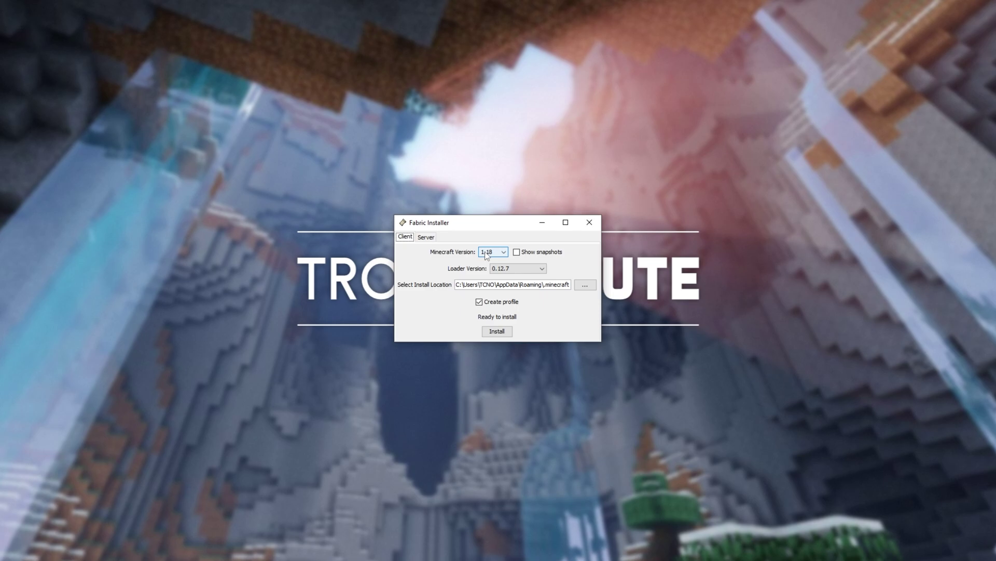
Step: Install the Fabric client with loader 0.12.7 for Minecraft 1.18 to both the Microsoft Store / Xbox and Standalone (Win32) launchers
click(513, 269)
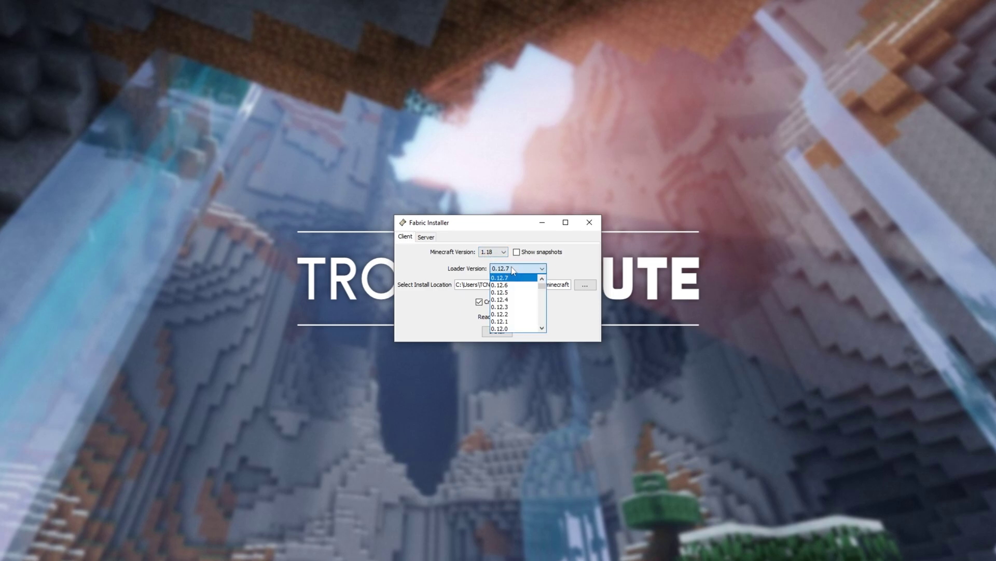
click(512, 268)
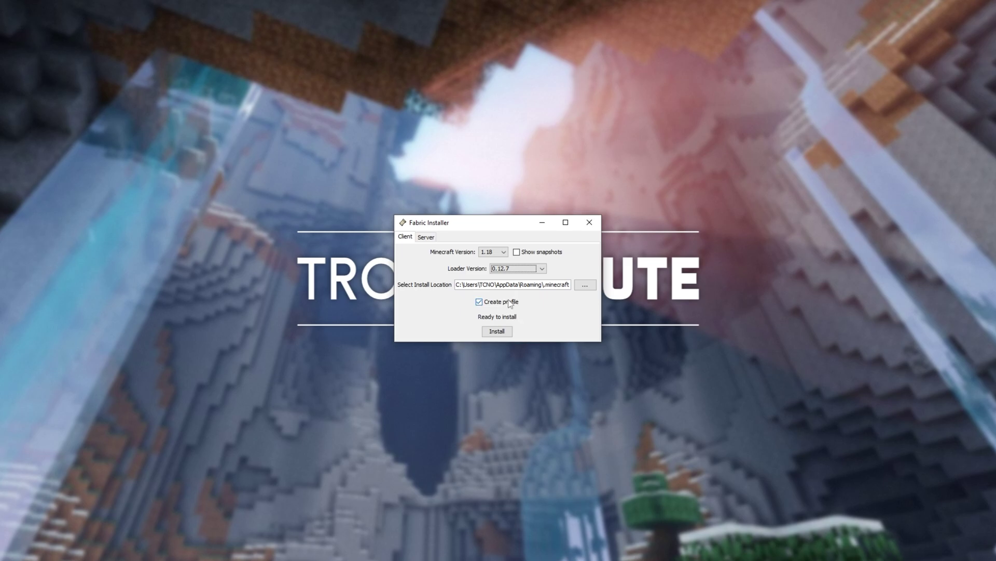
click(498, 333)
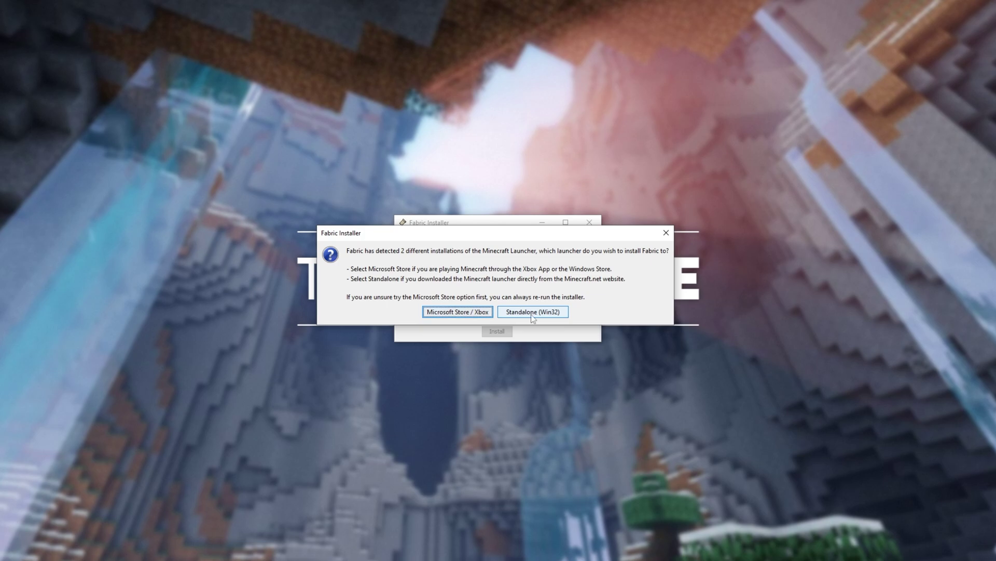
click(479, 310)
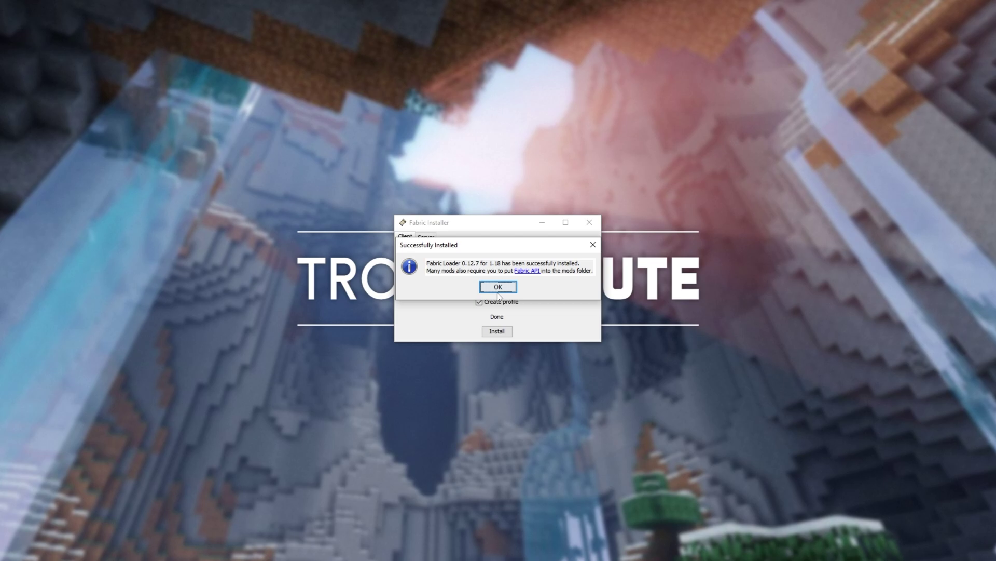
click(508, 287)
click(501, 335)
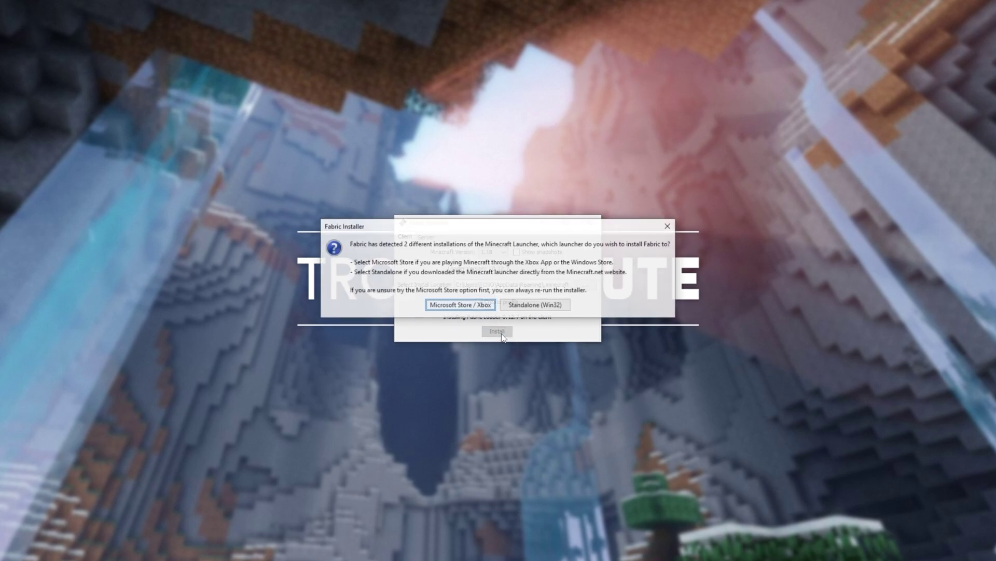
click(529, 307)
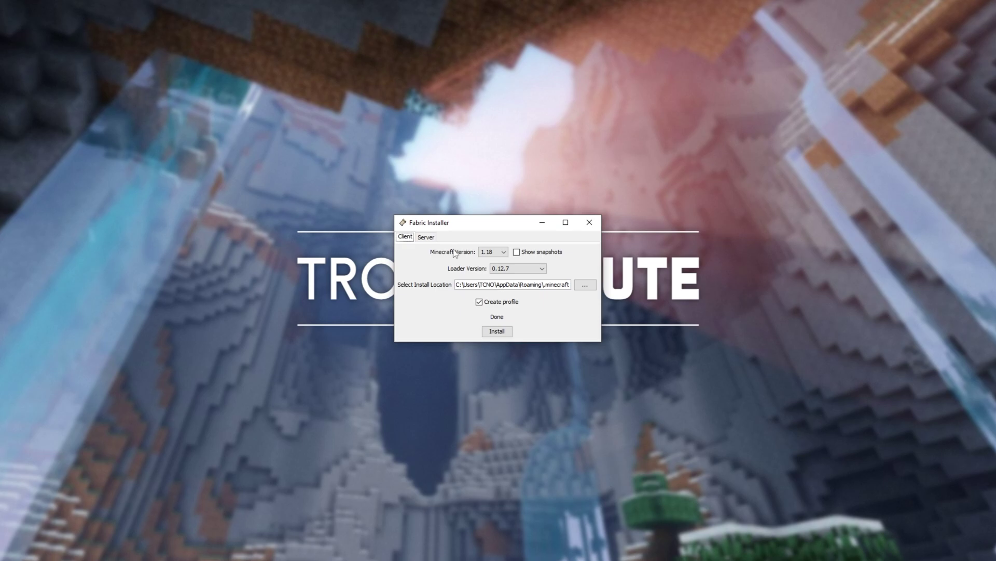
Step: Switch the Fabric Installer to server installation and check its install location
click(427, 238)
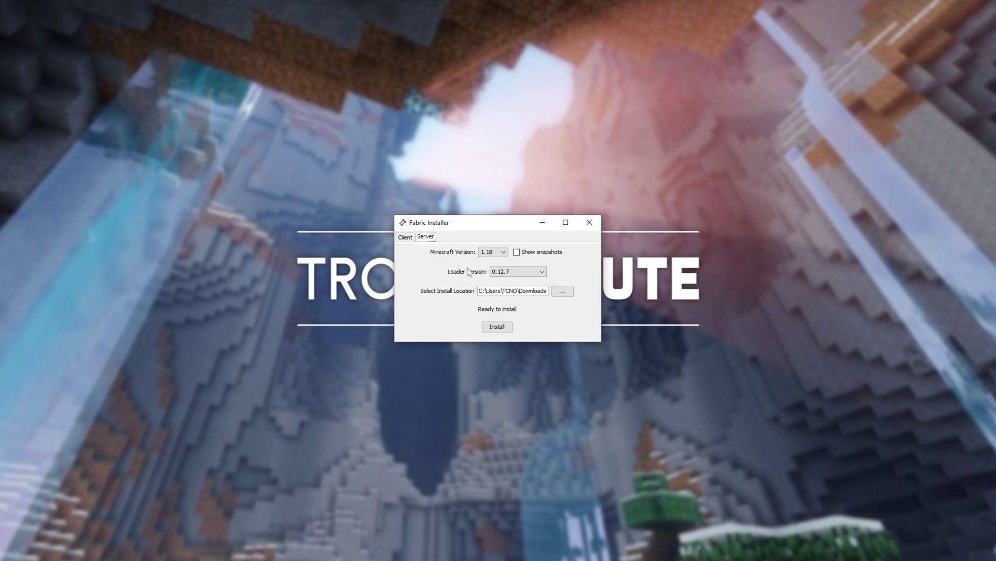
drag(478, 291, 563, 295)
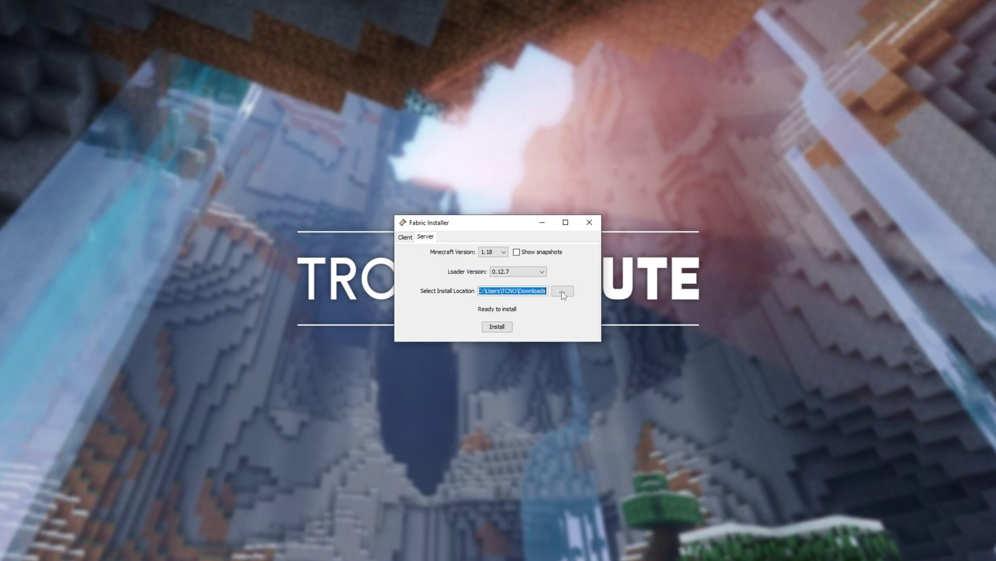
click(491, 289)
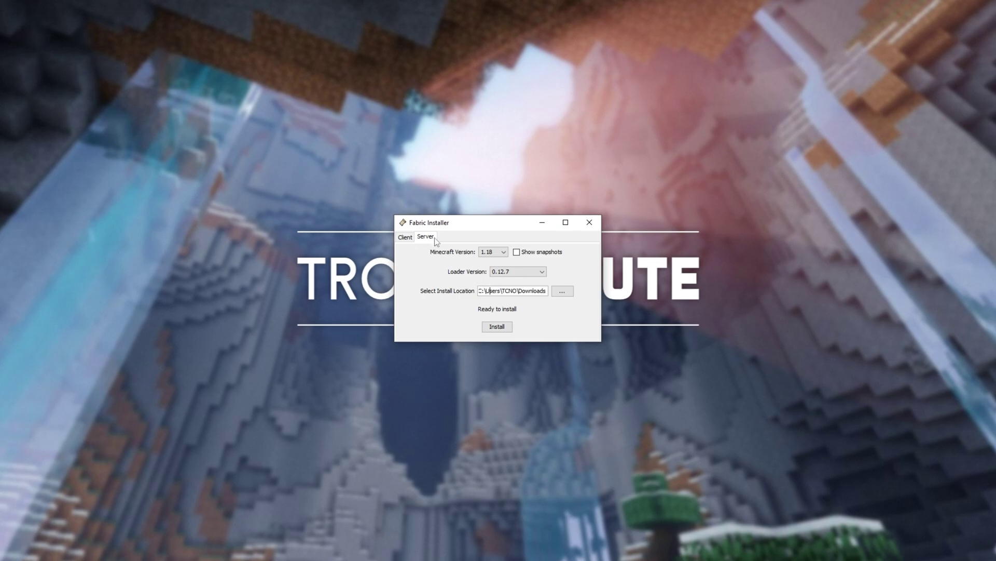
Step: Create a new folder on the desktop named Fabric 1.18
click(327, 218)
right_click(326, 215)
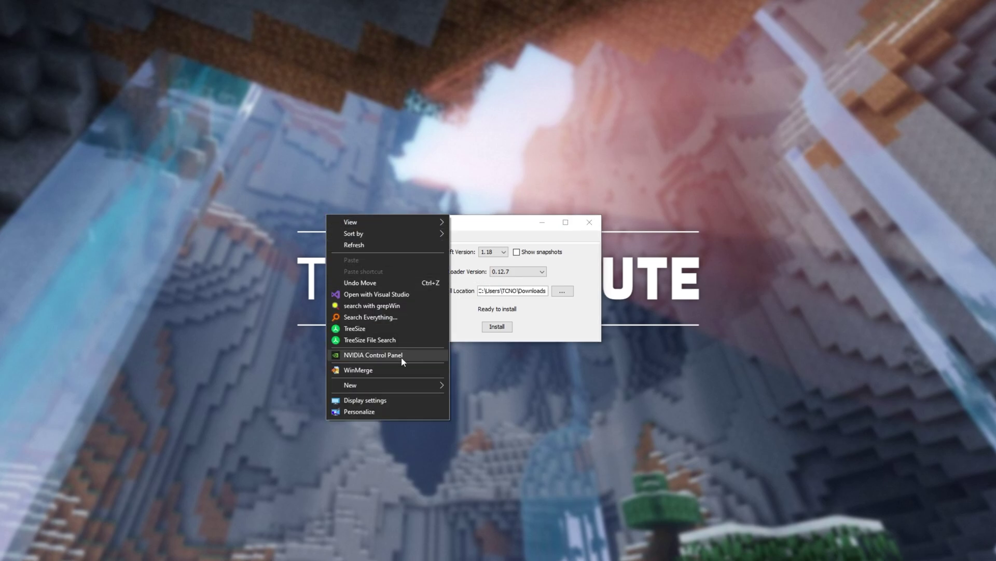
mouse_move(409, 384)
click(469, 383)
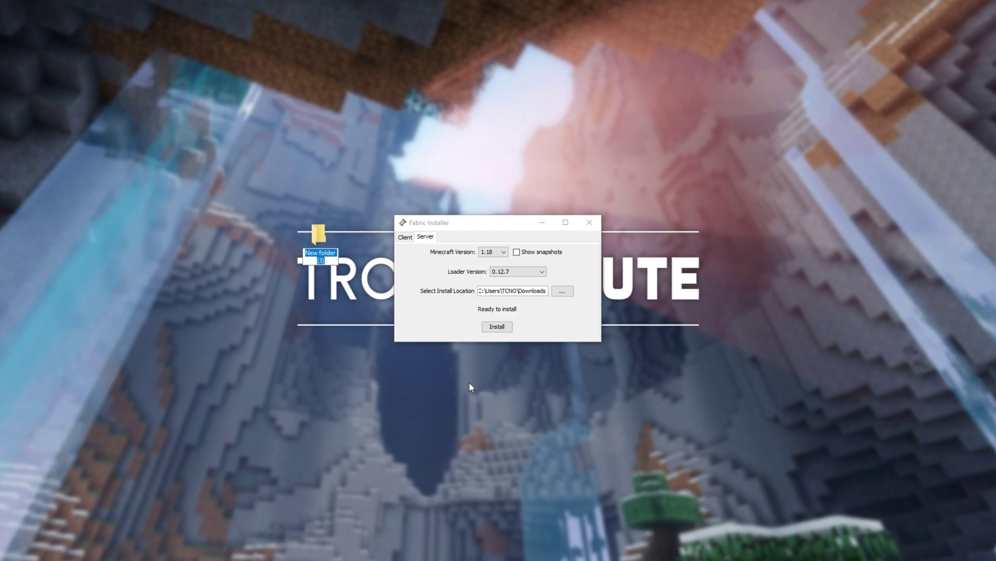
text(Fabric 1.18)
key(Return)
Step: Copy the path of the desktop folder Fabric 1.18 and set it as the server install location
double_click(357, 193)
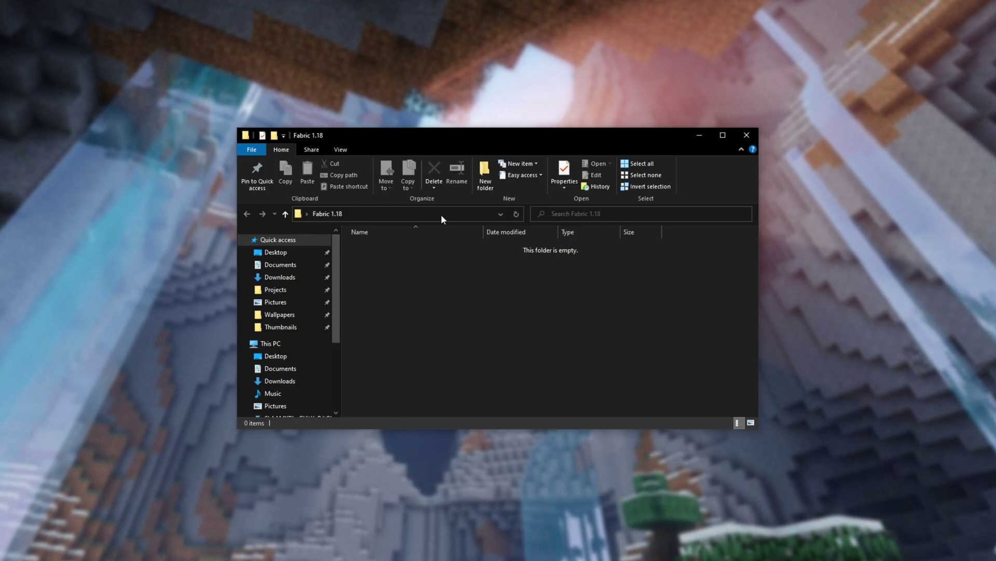
click(436, 213)
right_click(415, 214)
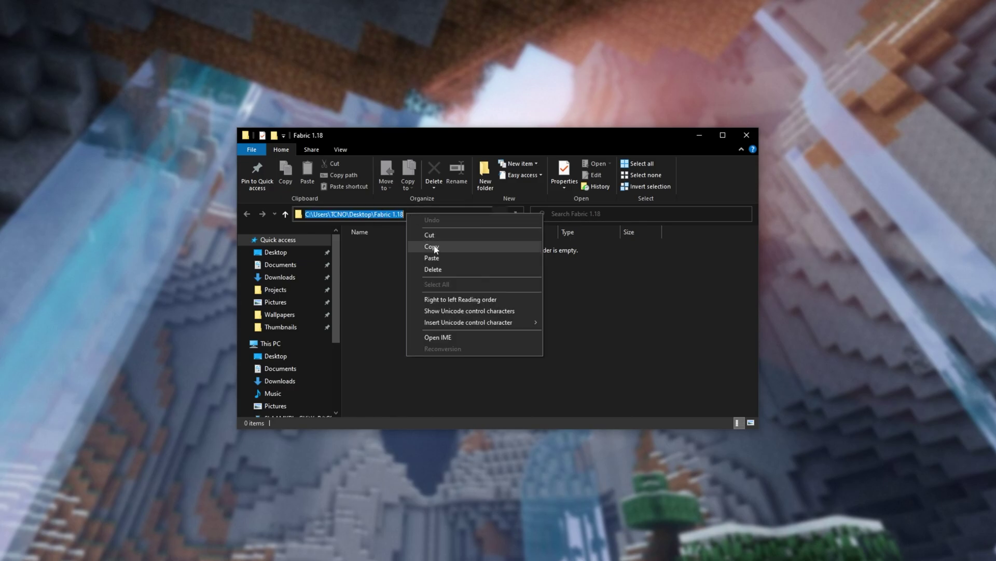
click(436, 249)
click(746, 135)
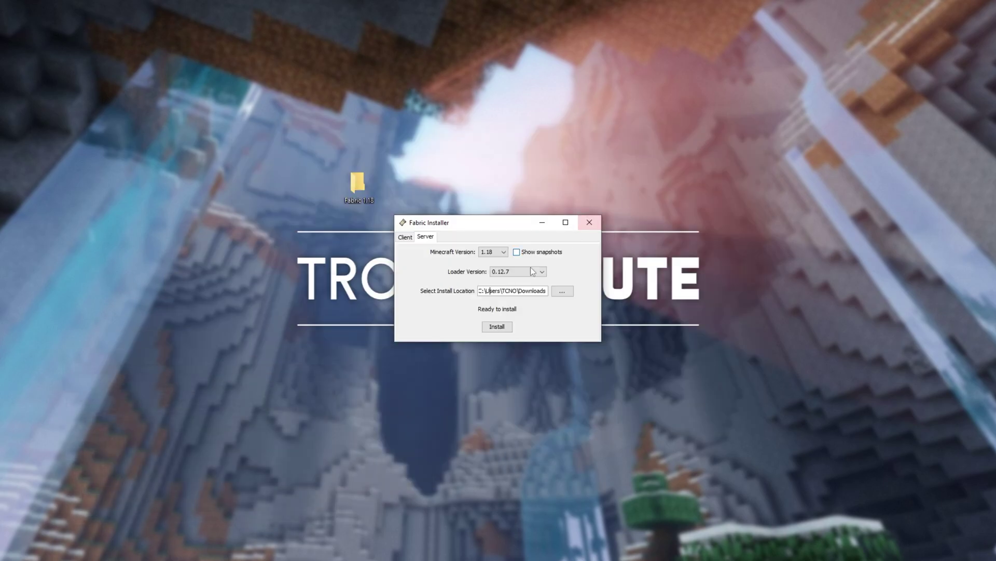
triple_click(508, 291)
key(ctrl+v)
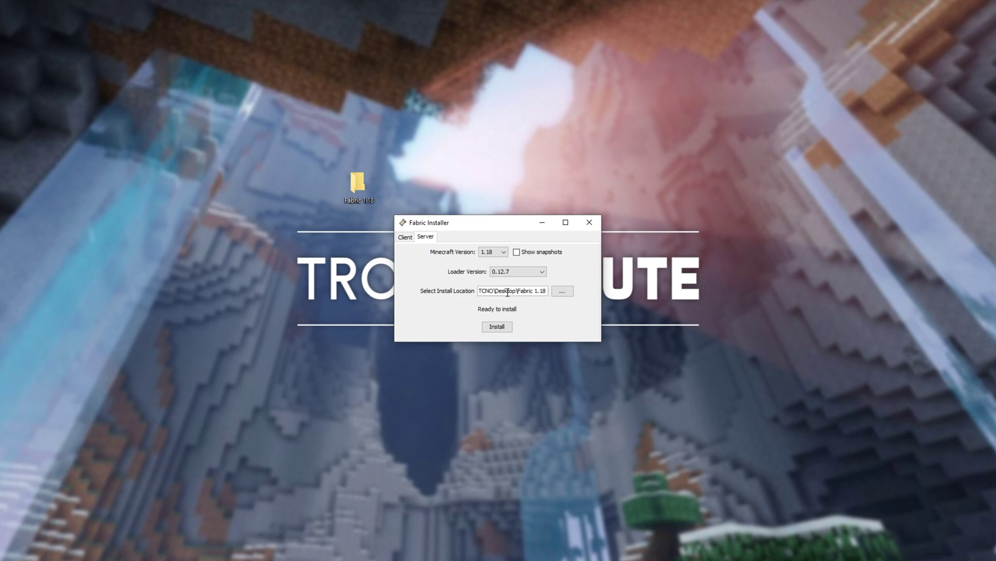
Step: Install the Fabric server together with the official Minecraft server jar and generated launch scripts
click(500, 326)
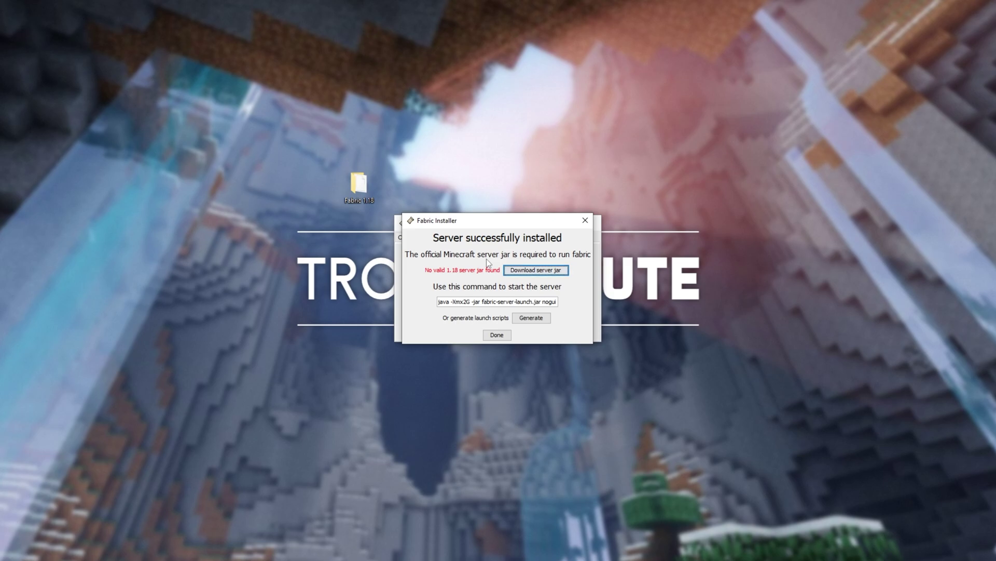
click(522, 269)
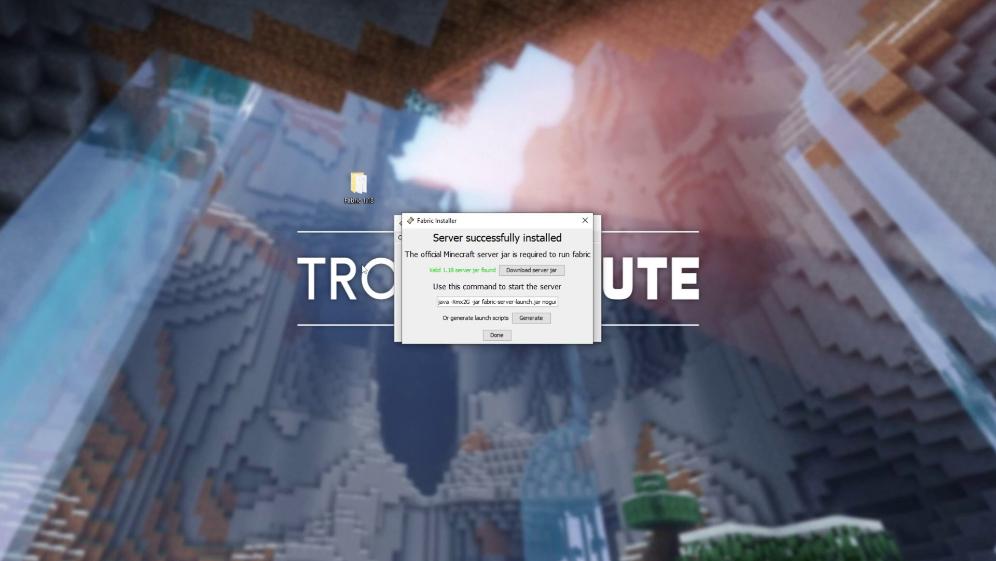
click(518, 319)
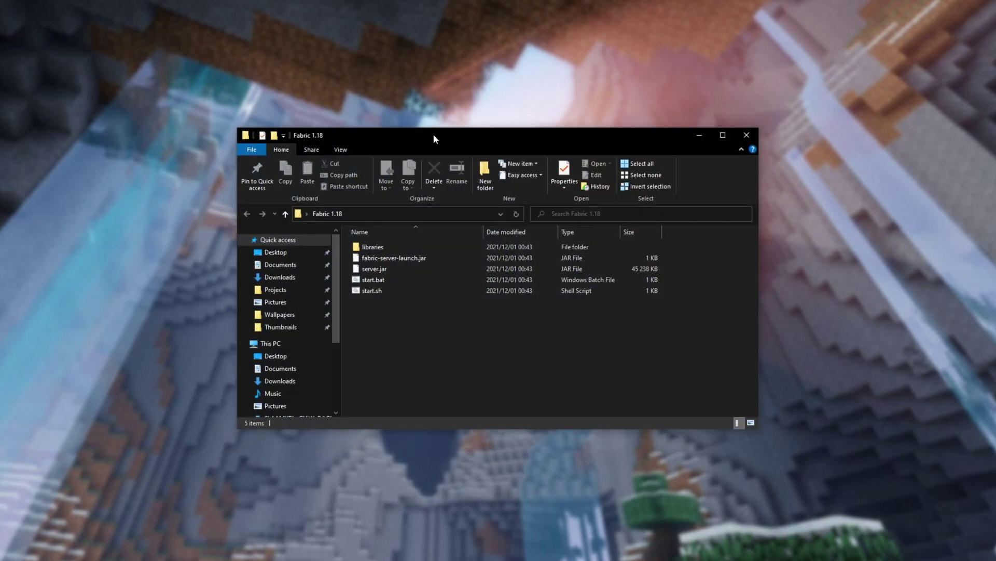
Step: Open the .minecraft folder inside %AppData% in File Explorer
drag(453, 347, 422, 225)
click(423, 338)
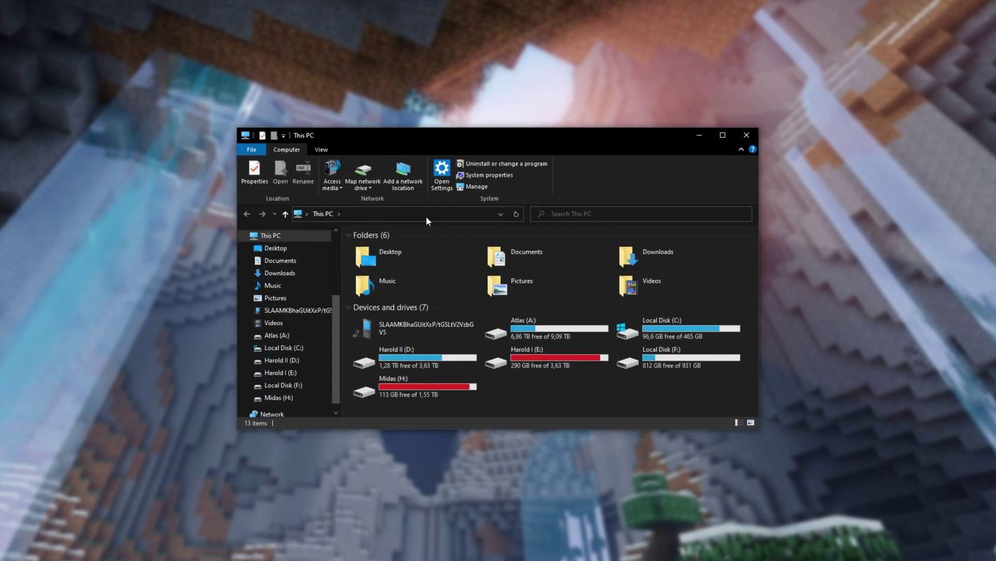
click(425, 215)
text(%A)
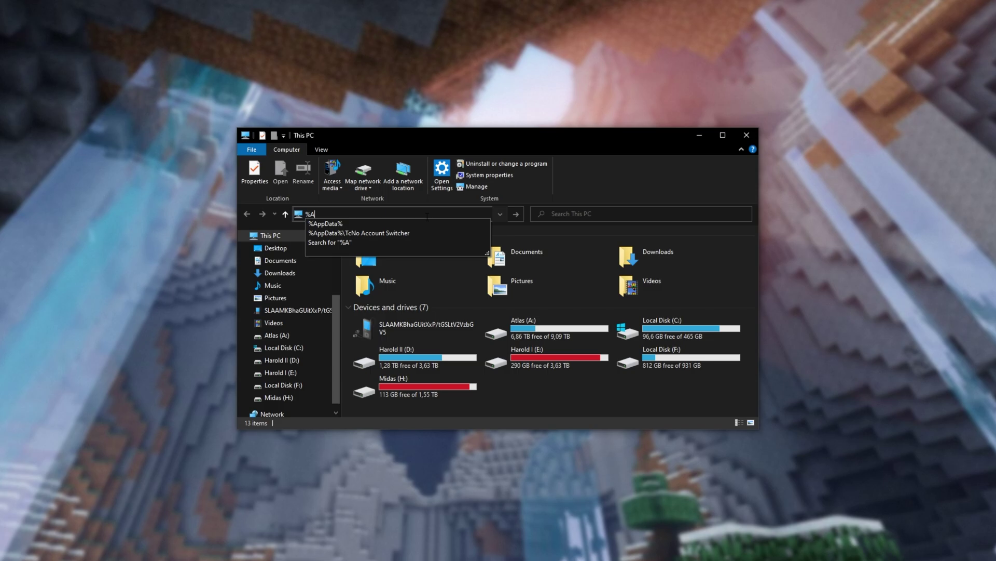
text(ppdada%)
key(Return)
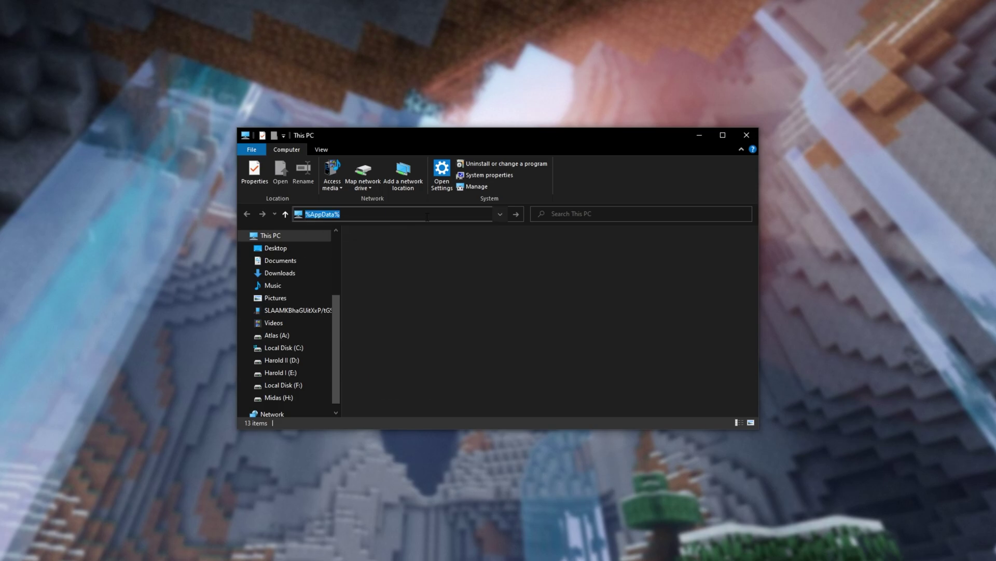
double_click(435, 246)
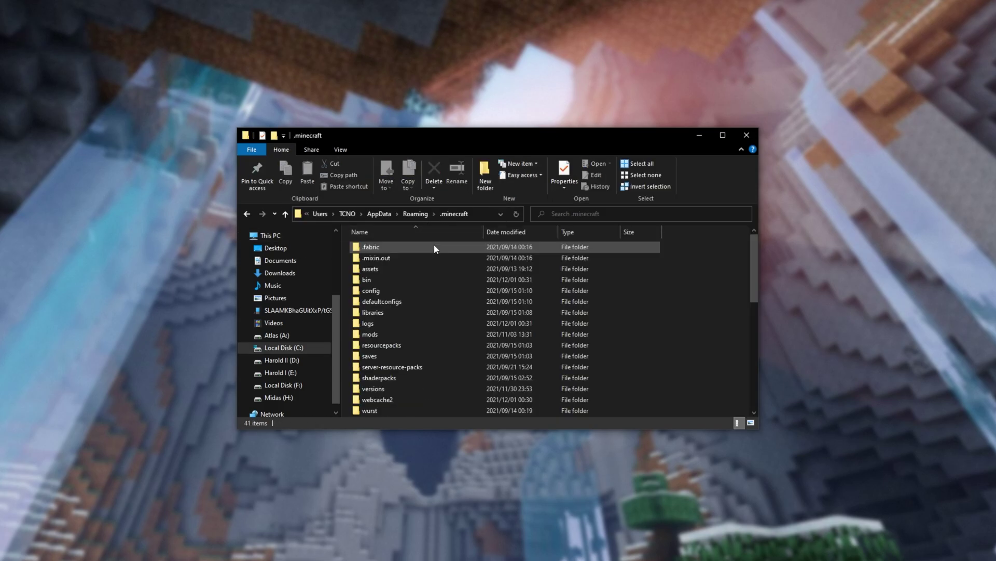
Step: Open the mods folder in .minecraft and add the downloaded Fabric API .jar file to it
click(418, 334)
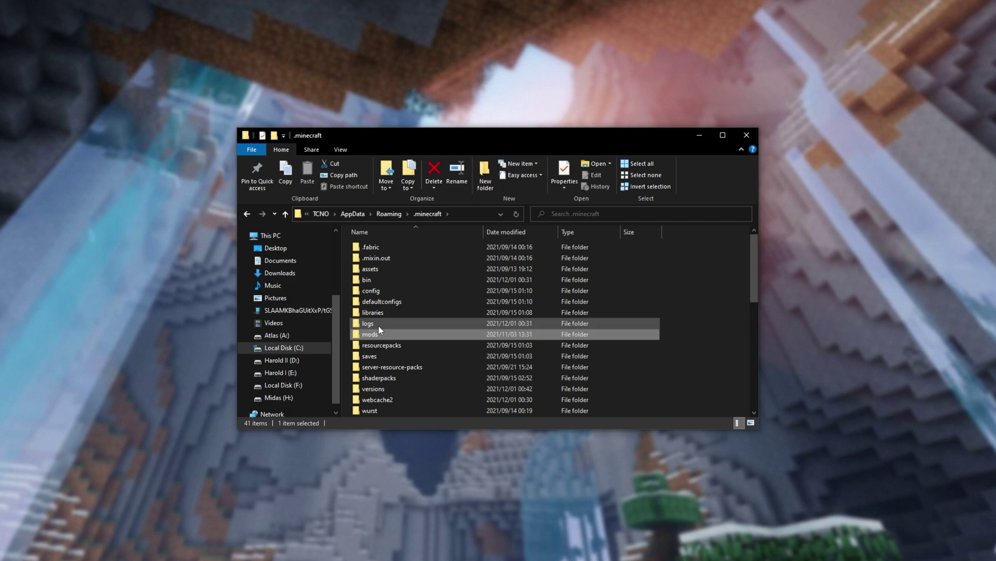
double_click(389, 337)
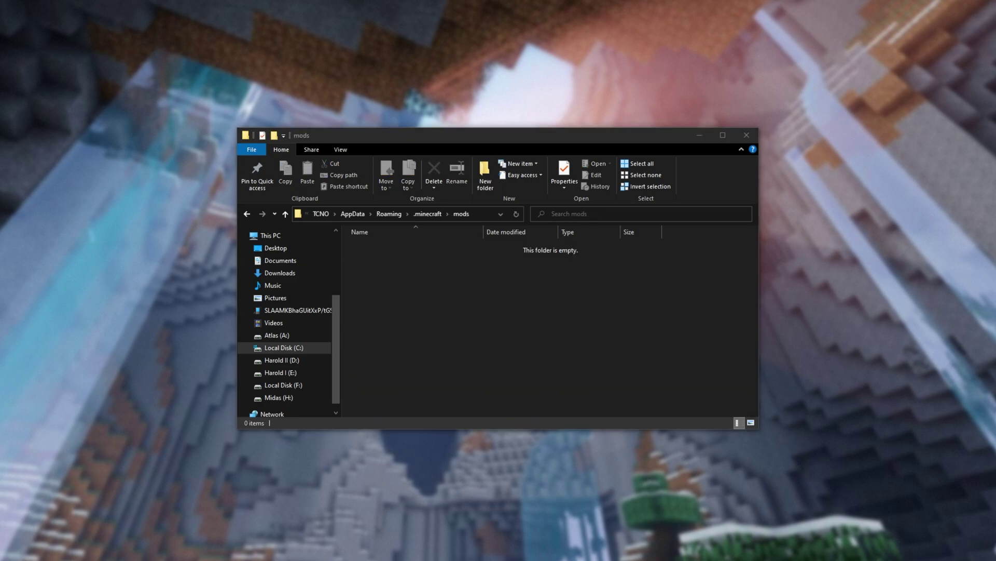
drag(887, 309, 478, 283)
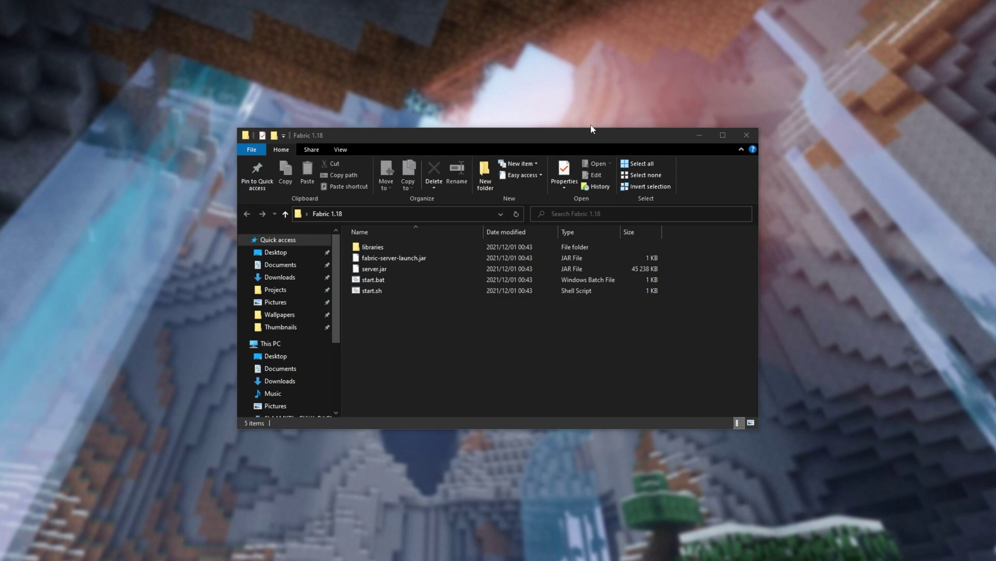
Step: Open start.bat from the Fabric 1.18 server folder for editing in Notepad
click(511, 144)
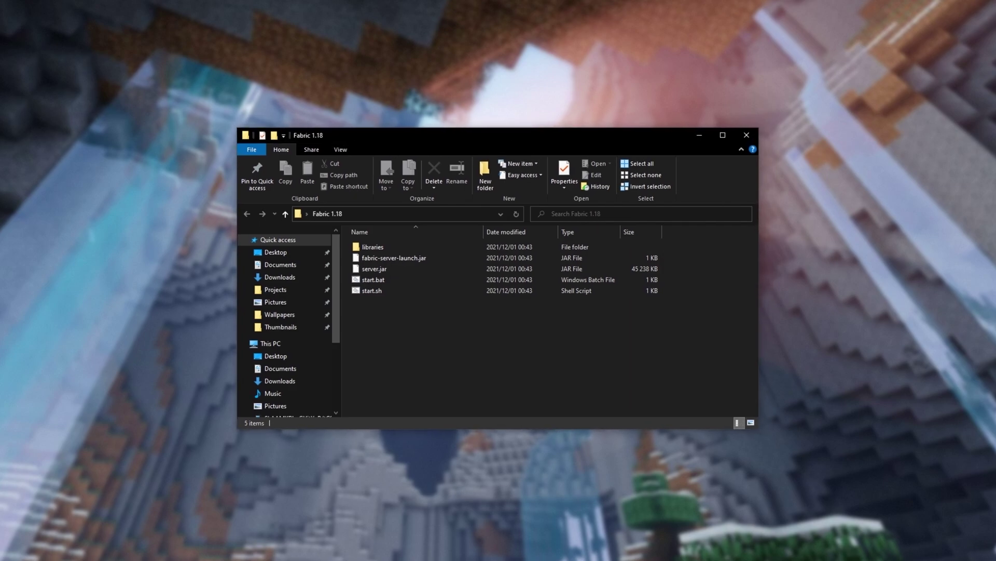
right_click(391, 284)
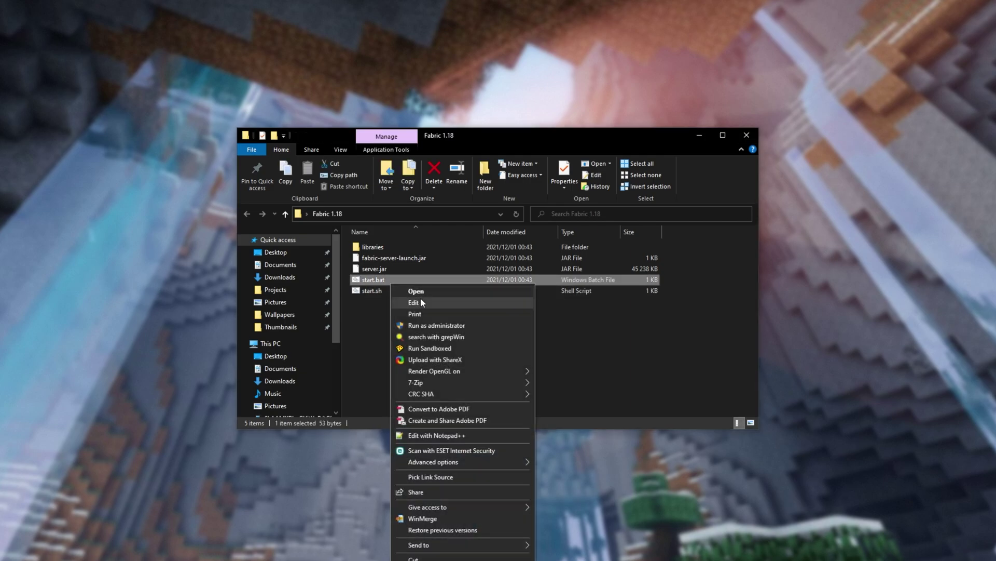
click(414, 303)
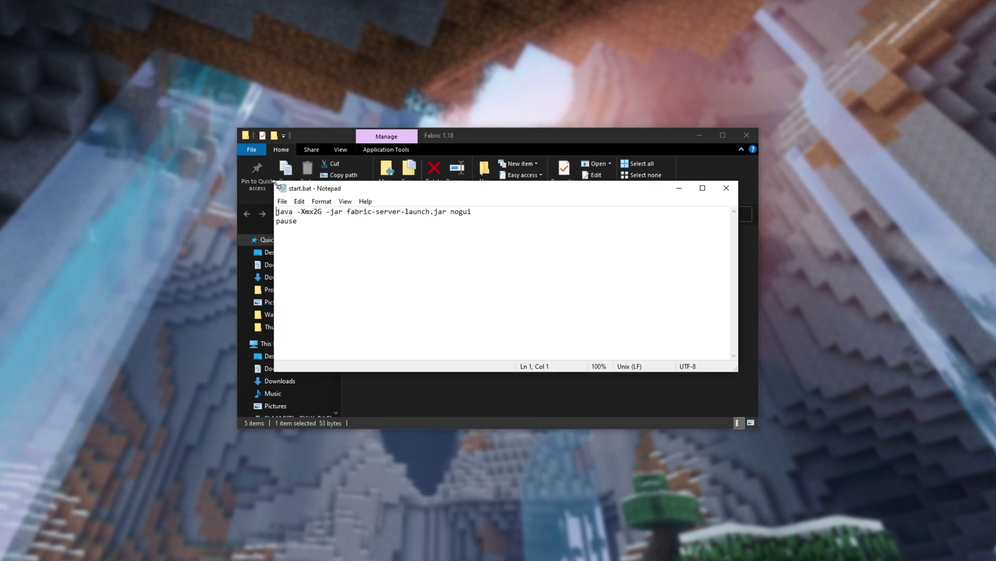
drag(319, 194, 290, 193)
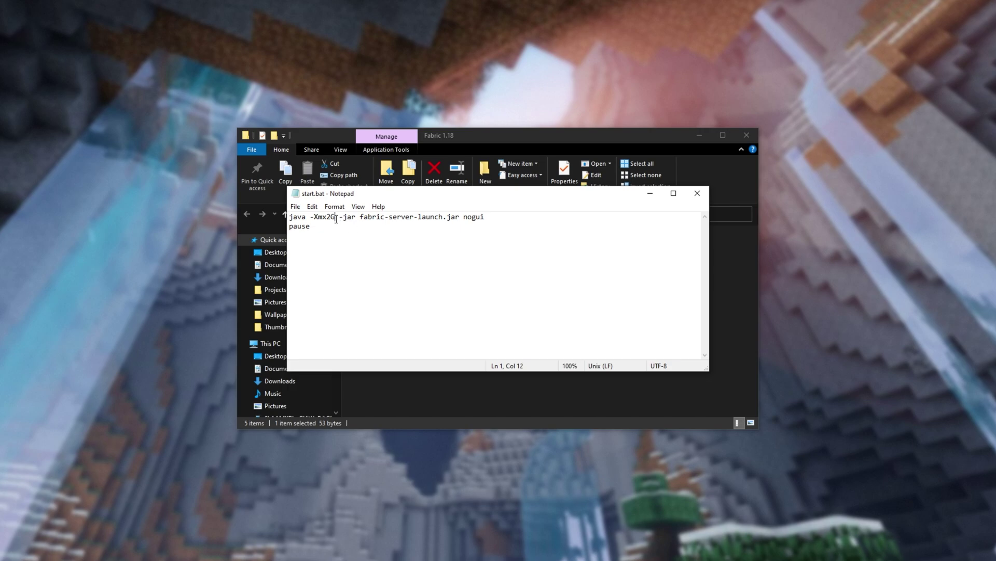
Step: Select the memory amount in the -Xmx argument and check the computer's performance in Task Manager
drag(336, 218, 311, 218)
drag(335, 218, 328, 218)
key(ctrl+shift+Escape)
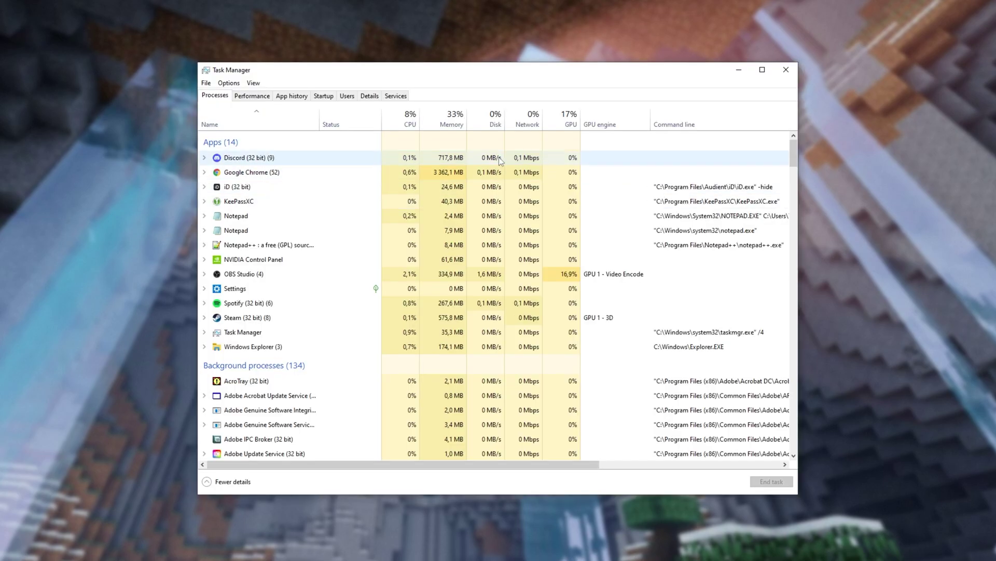
click(265, 99)
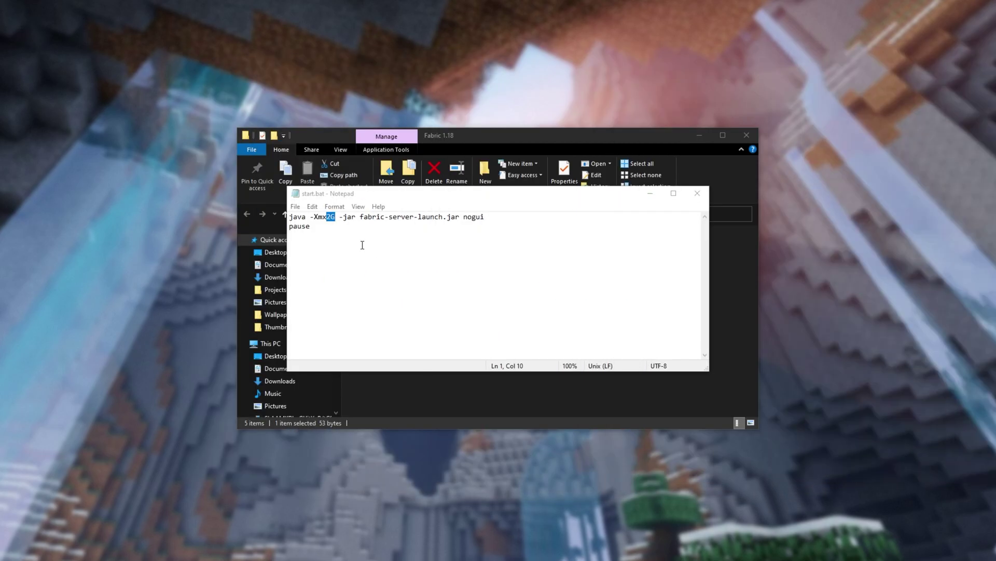
Step: Set the server's maximum memory in start.bat to 8G, then save and close the file
click(328, 216)
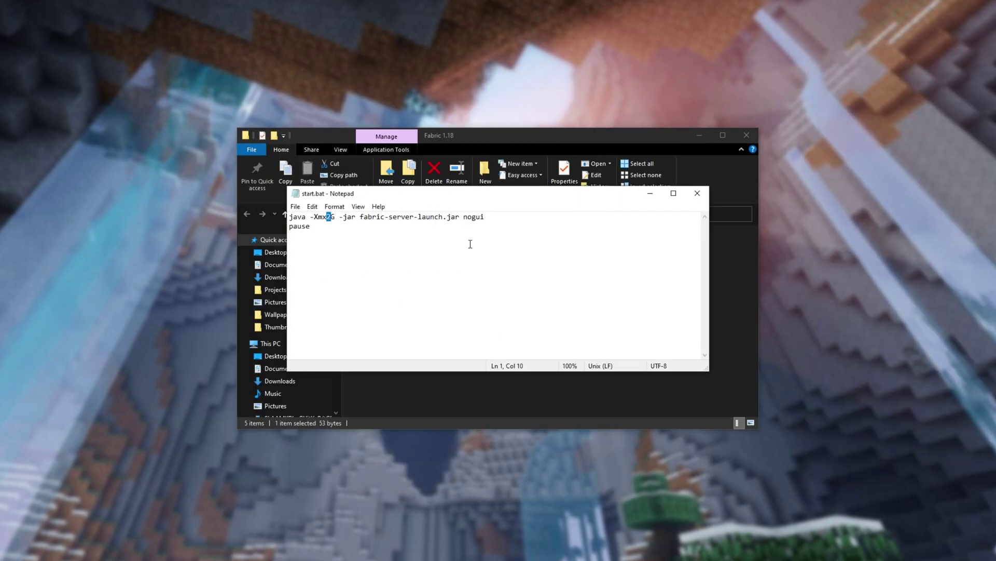
text(8)
drag(332, 217, 336, 217)
click(661, 276)
key(ctrl+s)
click(697, 193)
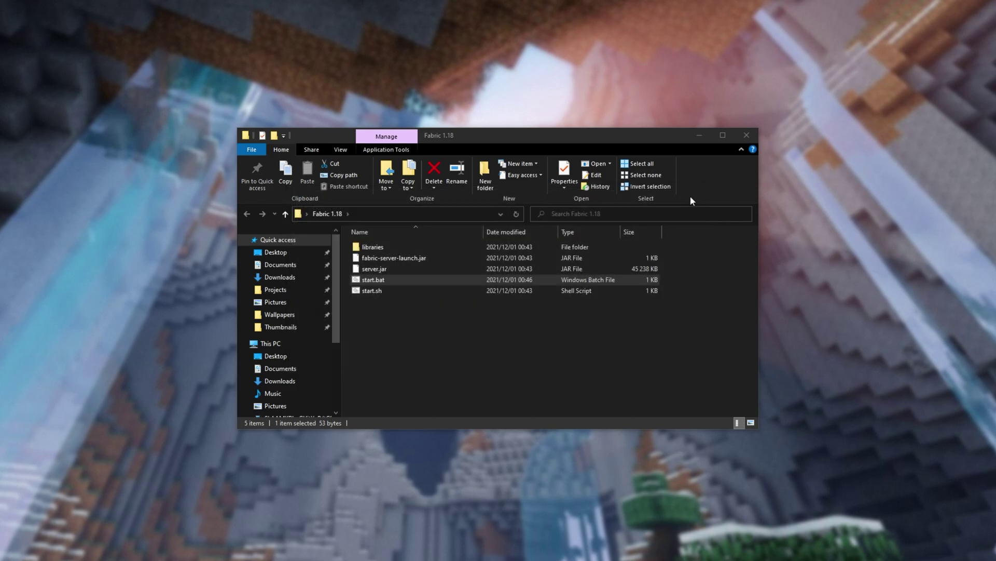
Step: Run start.bat for the server's first launch and dismiss the console once it pauses
double_click(458, 281)
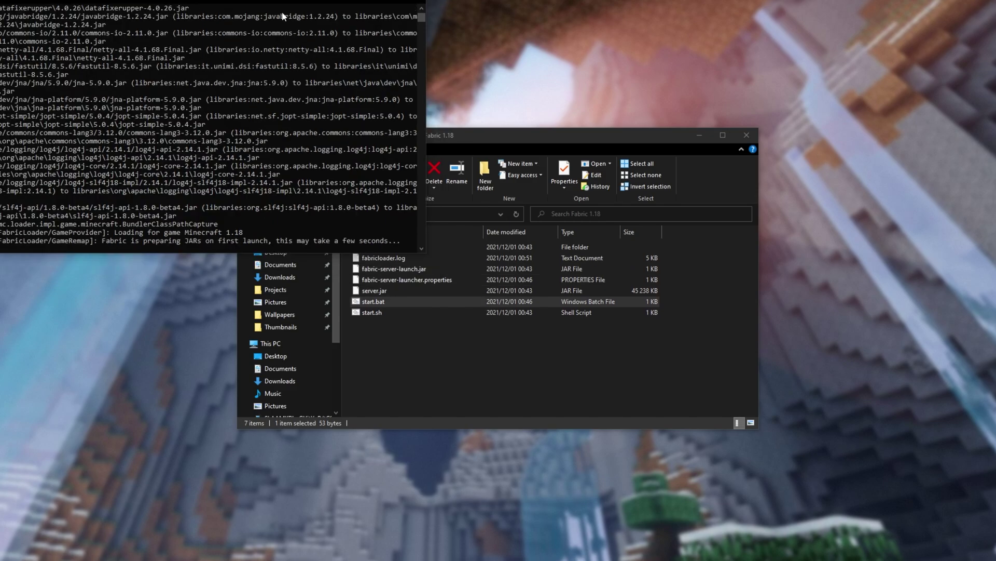
drag(302, 1, 630, 158)
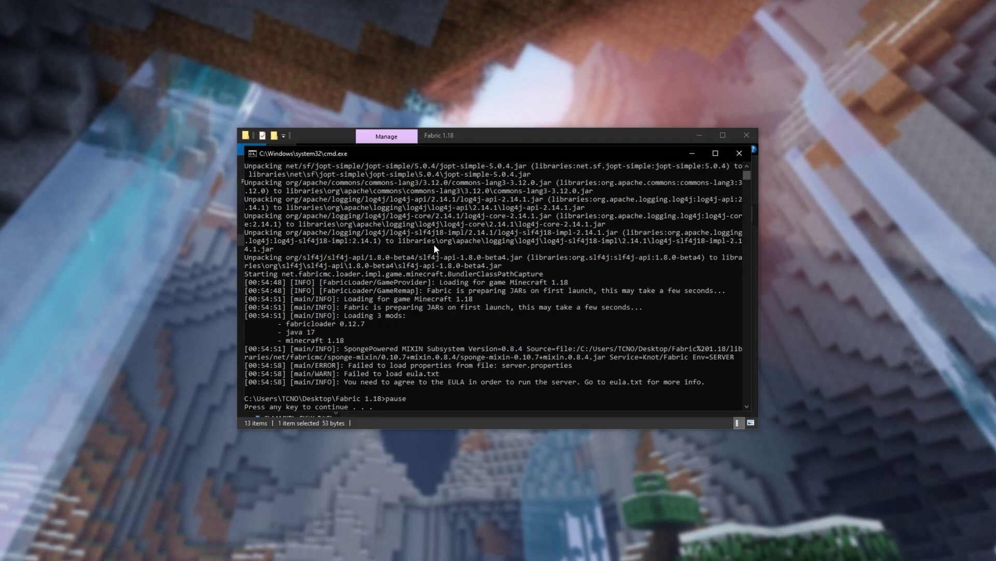
key(Return)
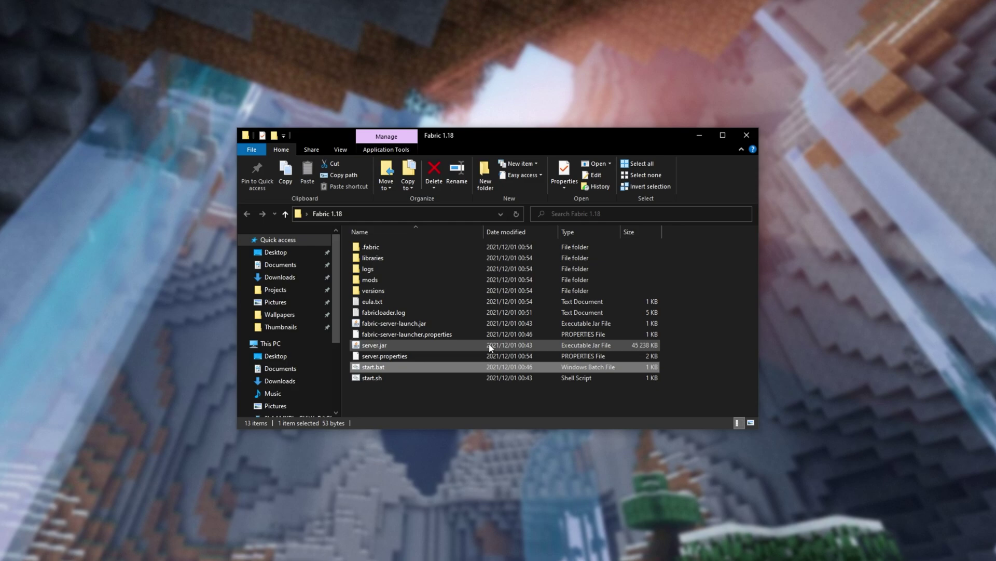
key(Return)
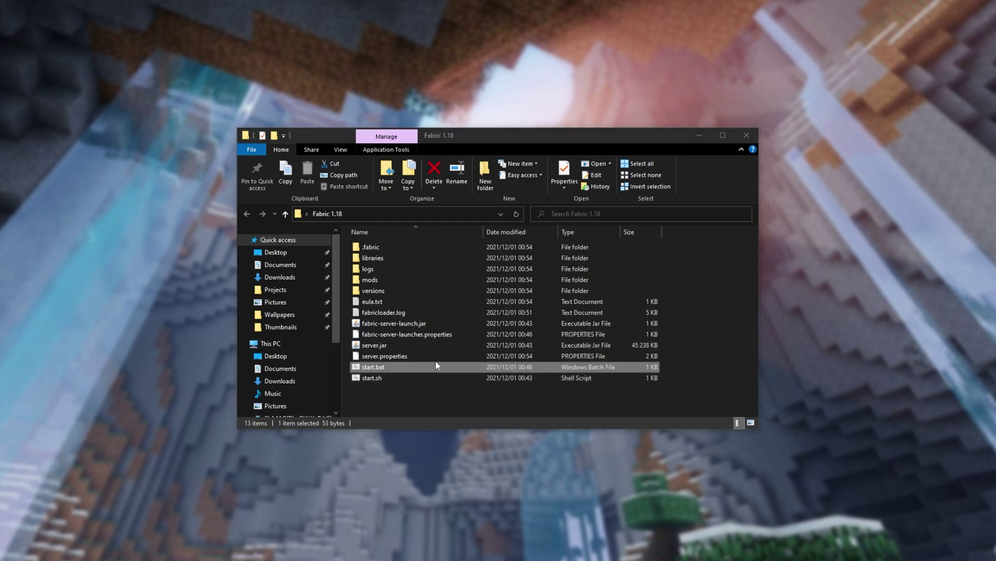
Step: Accept the Minecraft EULA by setting eula=true in eula.txt, then save and close the file
double_click(425, 302)
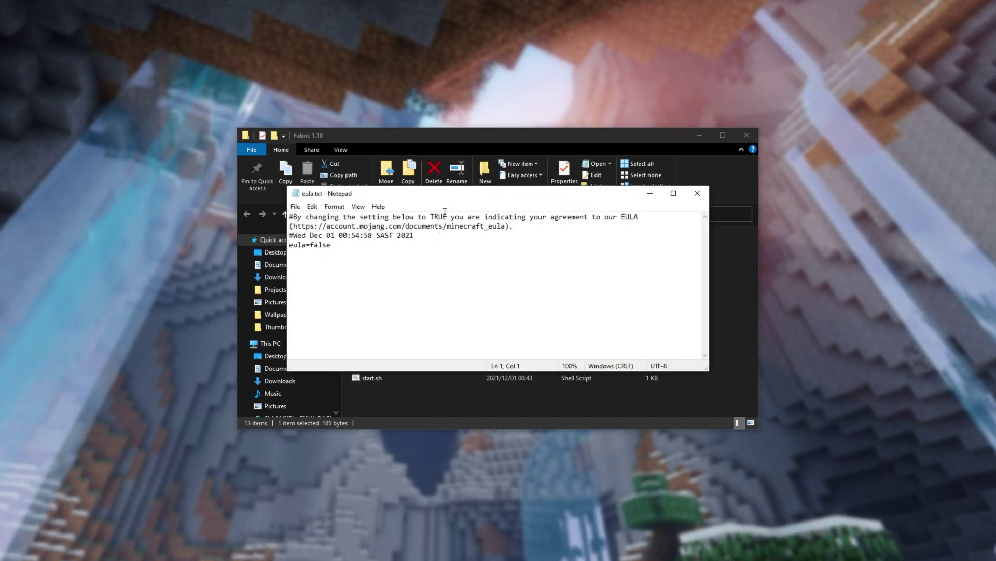
click(335, 247)
double_click(314, 245)
text(true)
key(ctrl+s)
click(696, 195)
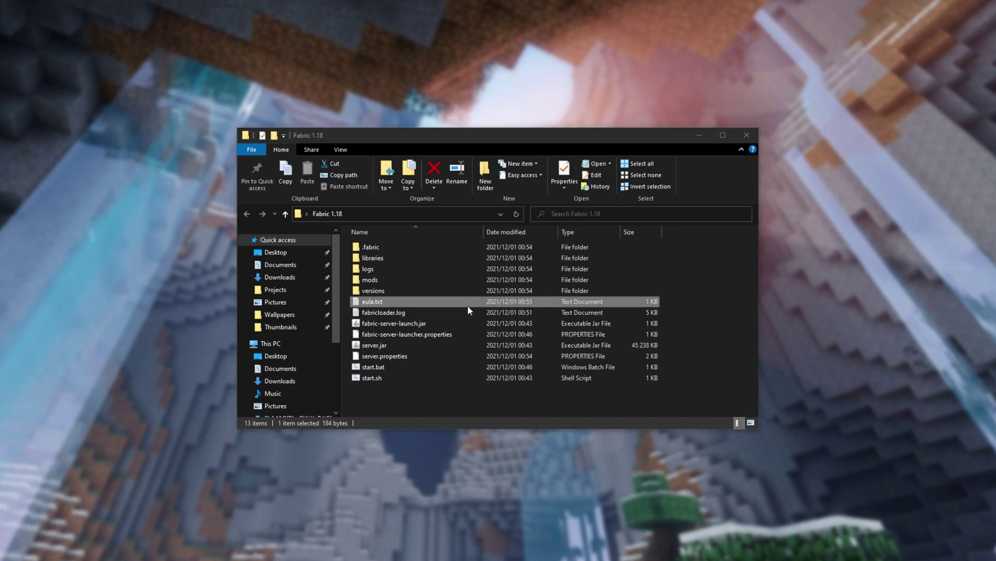
Step: Open server.properties in a text editor, examine the server-port setting, and close the file without changes
click(438, 357)
double_click(438, 358)
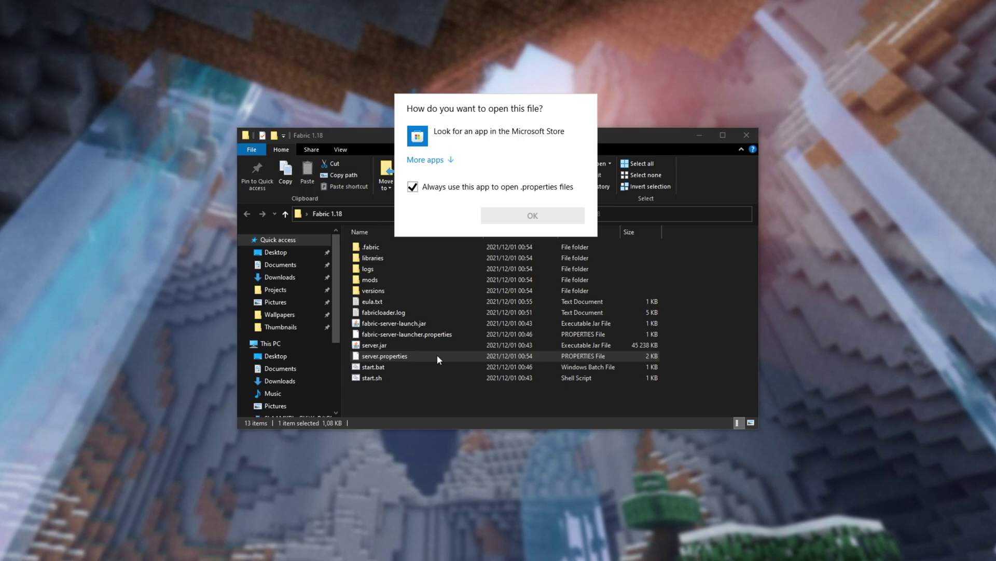
click(443, 198)
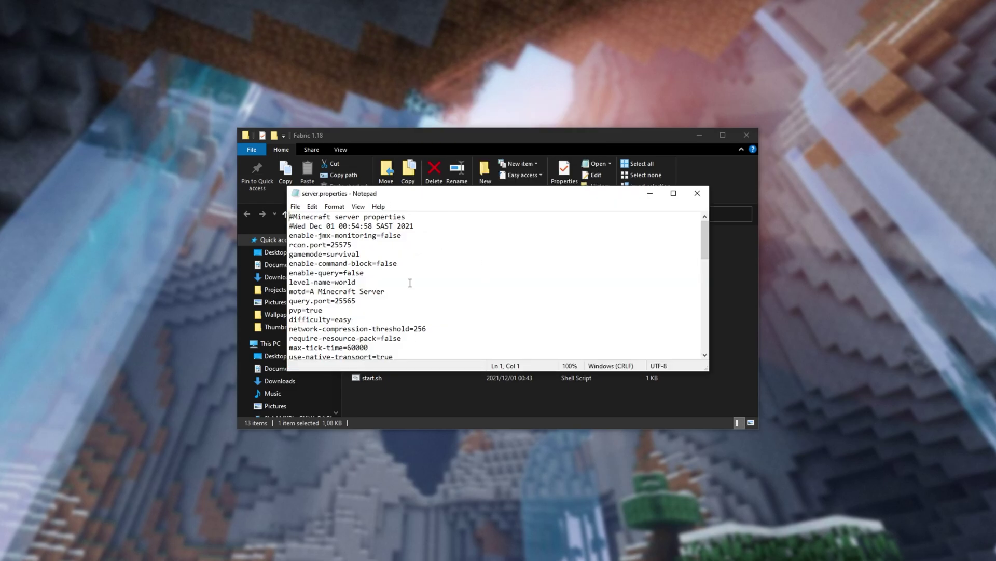
click(374, 246)
scroll(373, 254, down, 7)
drag(373, 254, 287, 256)
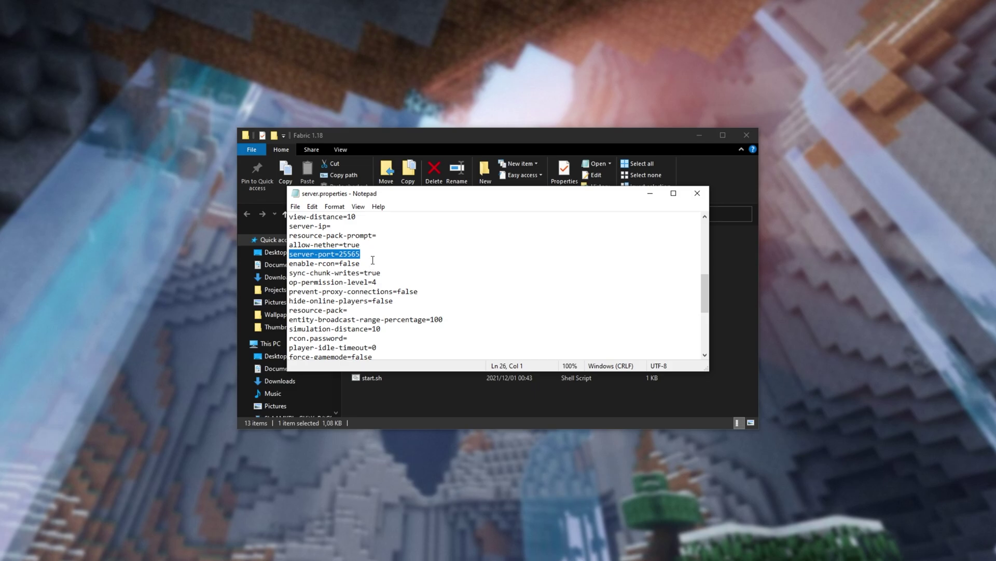
key(alt+F4)
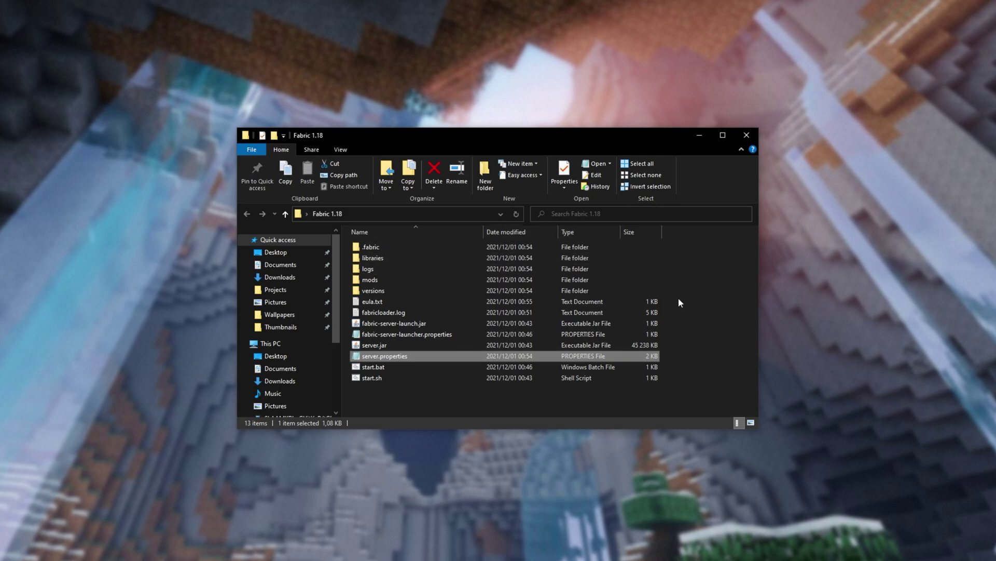
click(686, 332)
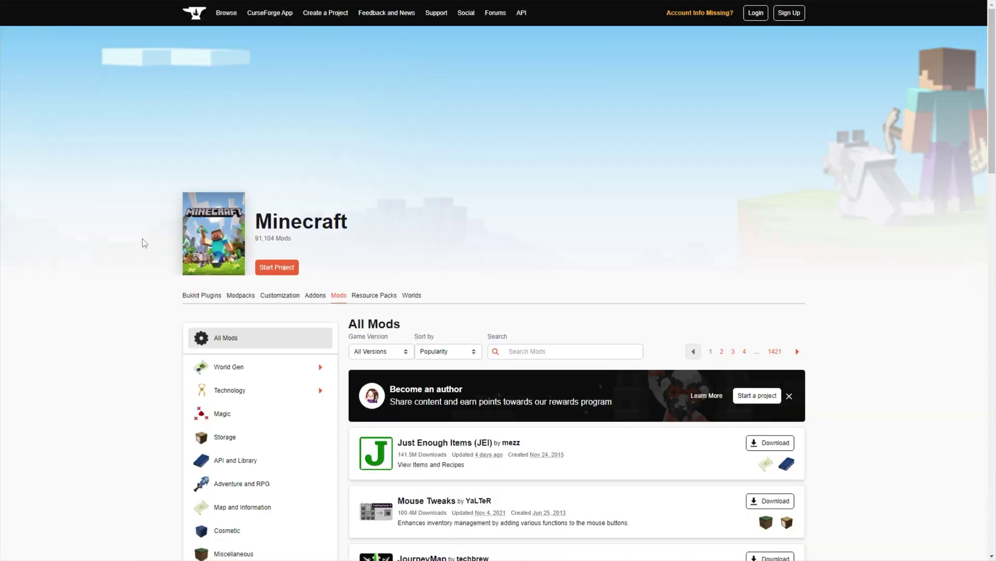
Step: Filter the Minecraft mods list on CurseForge to game version 1.18
scroll(138, 247, down, 3)
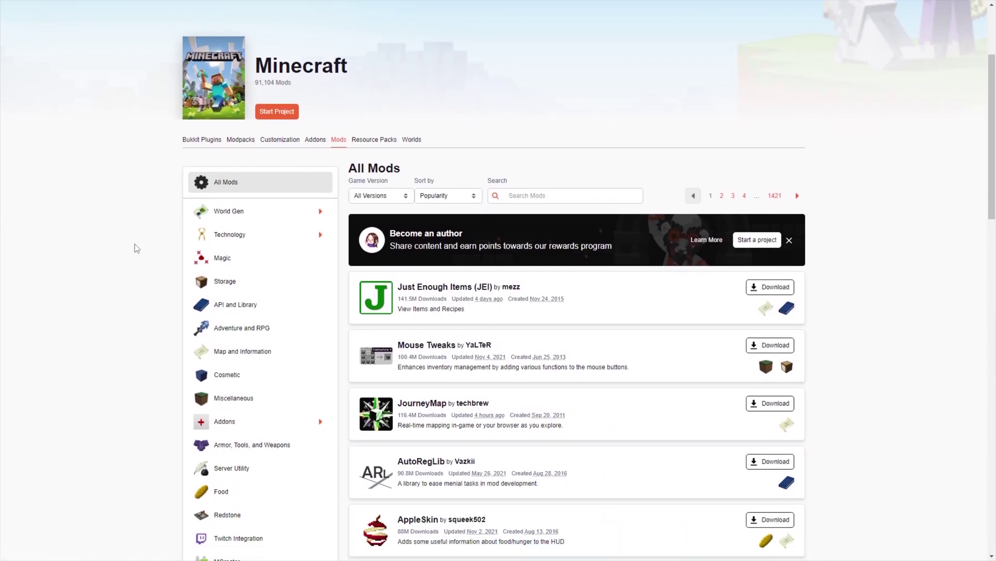
click(390, 196)
click(395, 198)
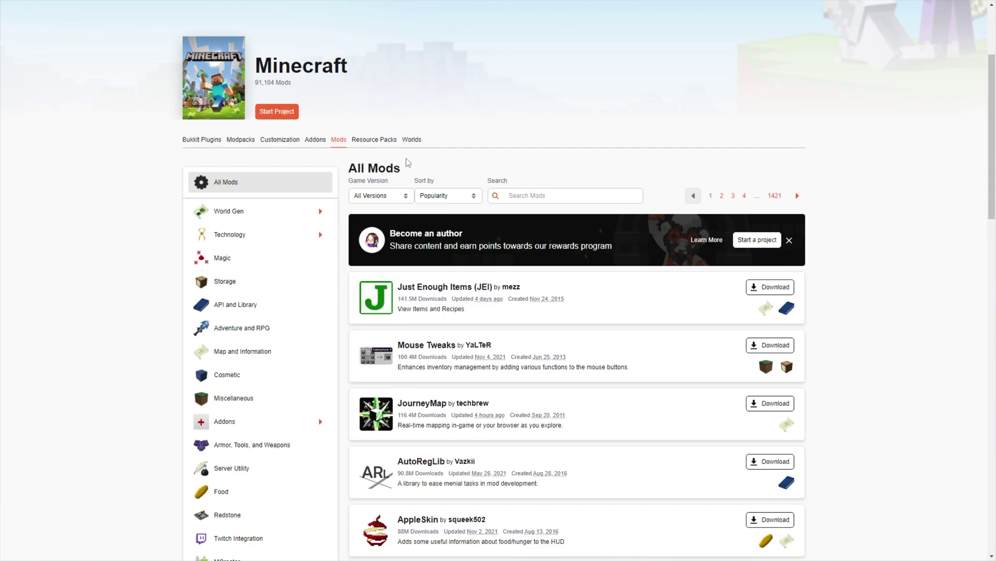
click(394, 197)
scroll(388, 255, down, 5)
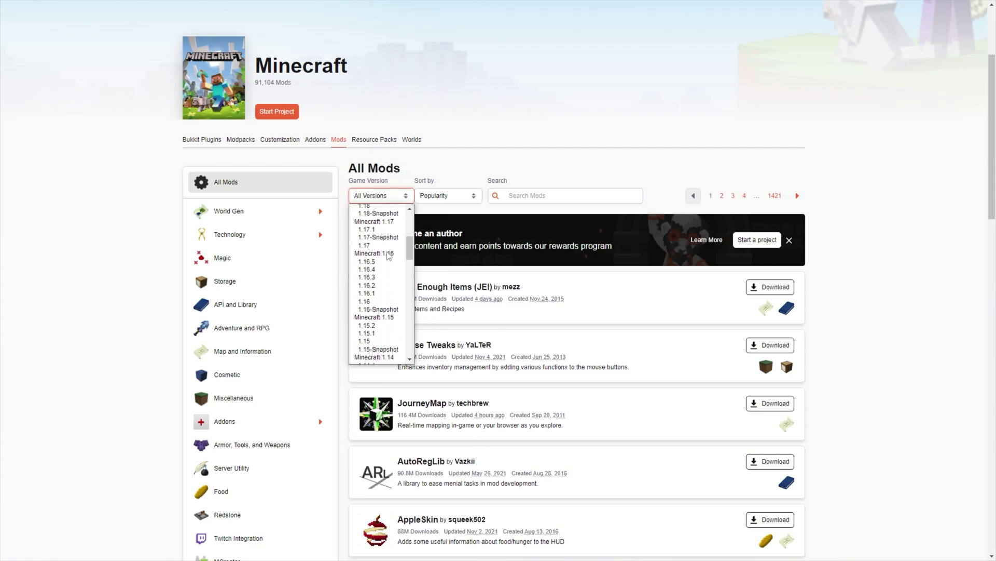
scroll(388, 255, up, 3)
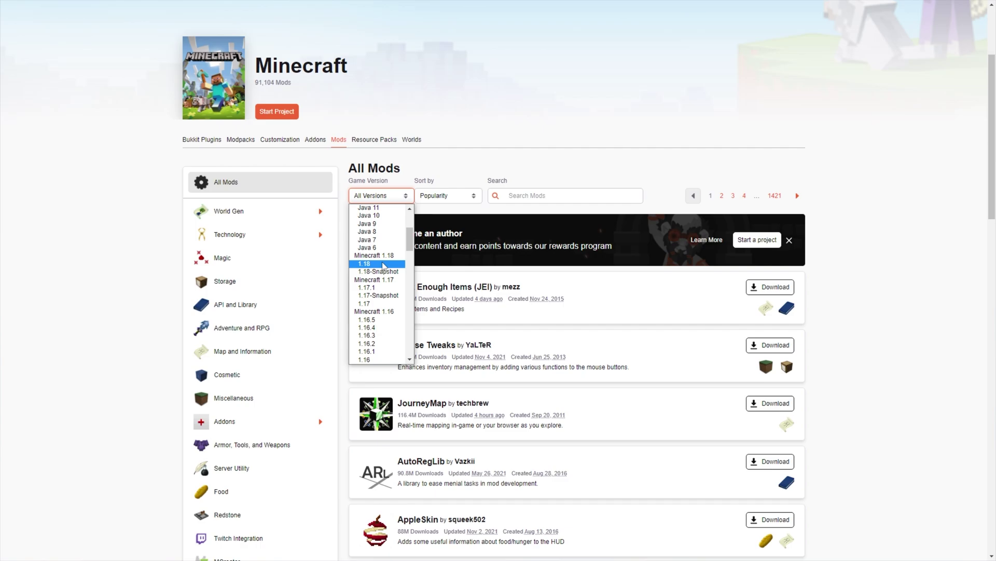
click(384, 264)
Step: Look through the CurseForge listing of mods for Minecraft 1.18
scroll(503, 215, down, 7)
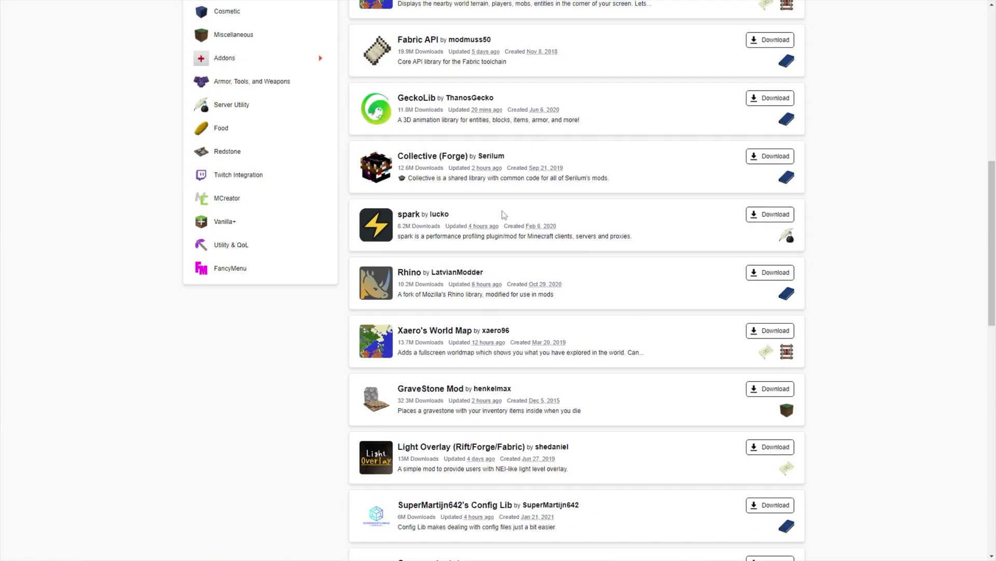
scroll(505, 214, down, 7)
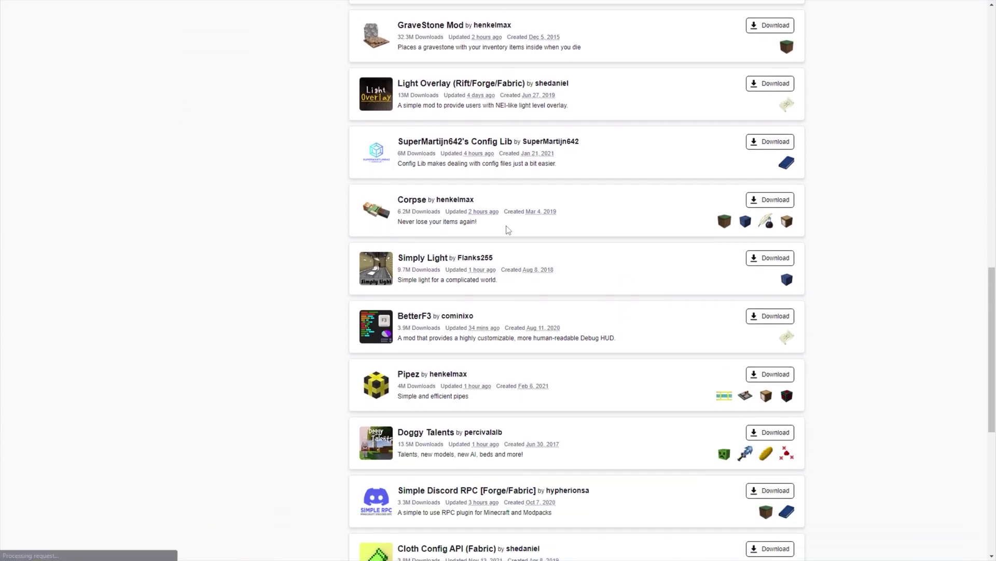
scroll(508, 230, down, 15)
scroll(614, 405, up, 3)
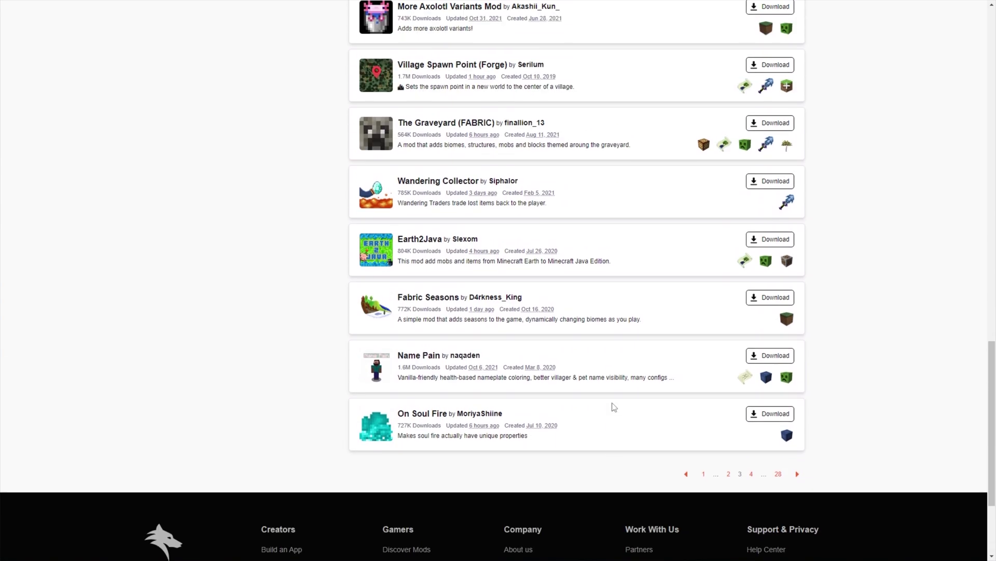
scroll(614, 406, up, 5)
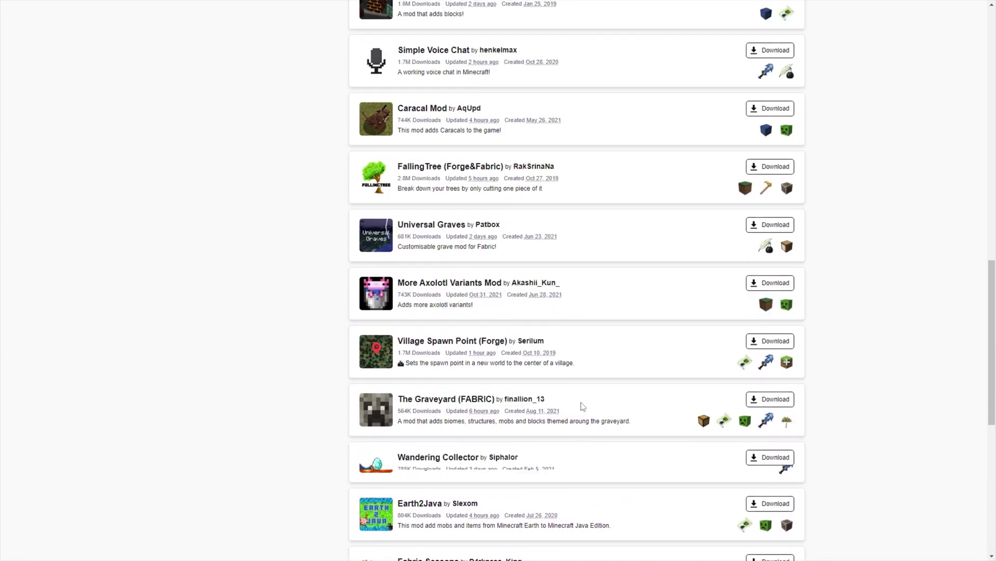
scroll(582, 406, up, 15)
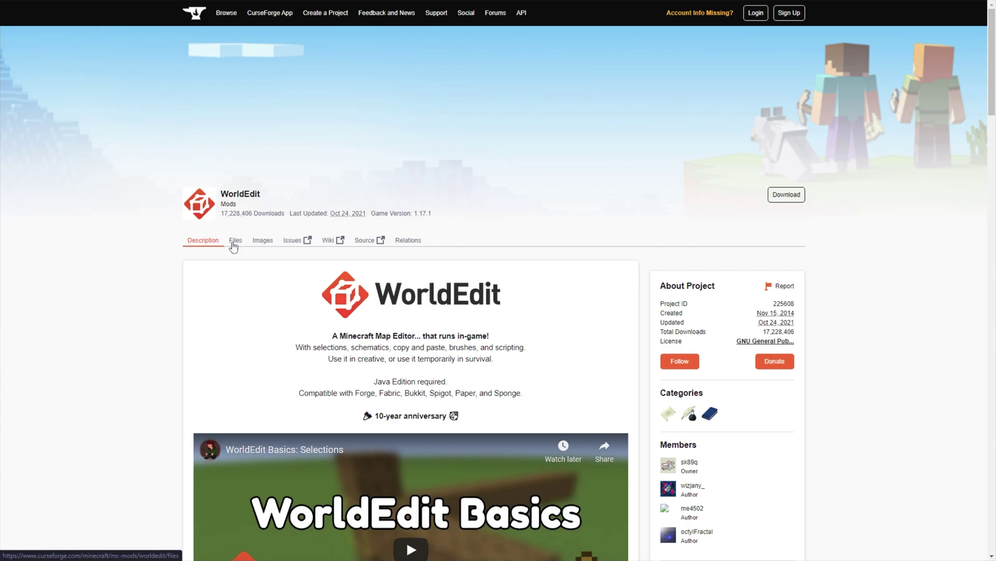
Step: Download a WorldEdit mod .jar from the project's files and add it to the server's mods folder
click(234, 241)
scroll(292, 278, down, 3)
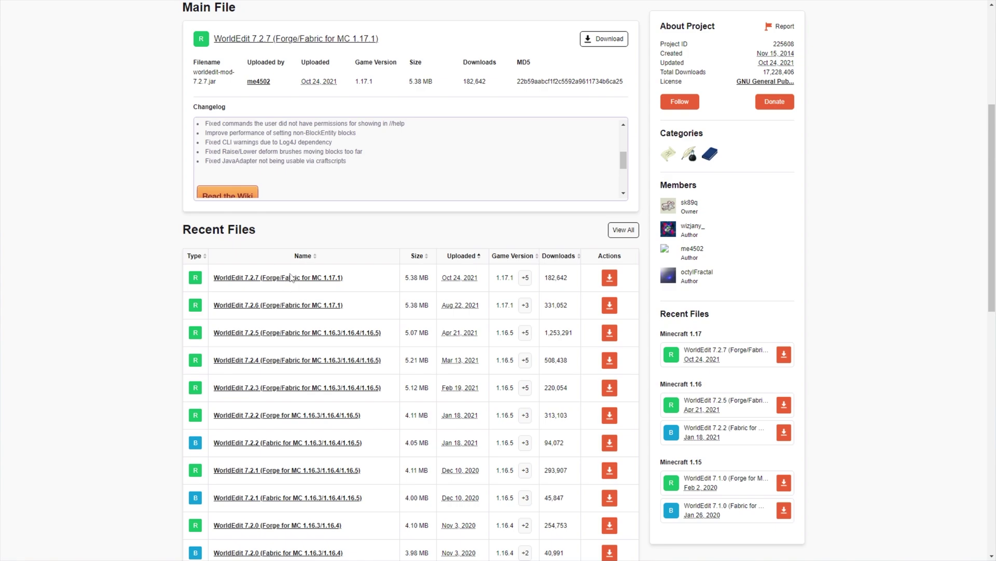
click(318, 473)
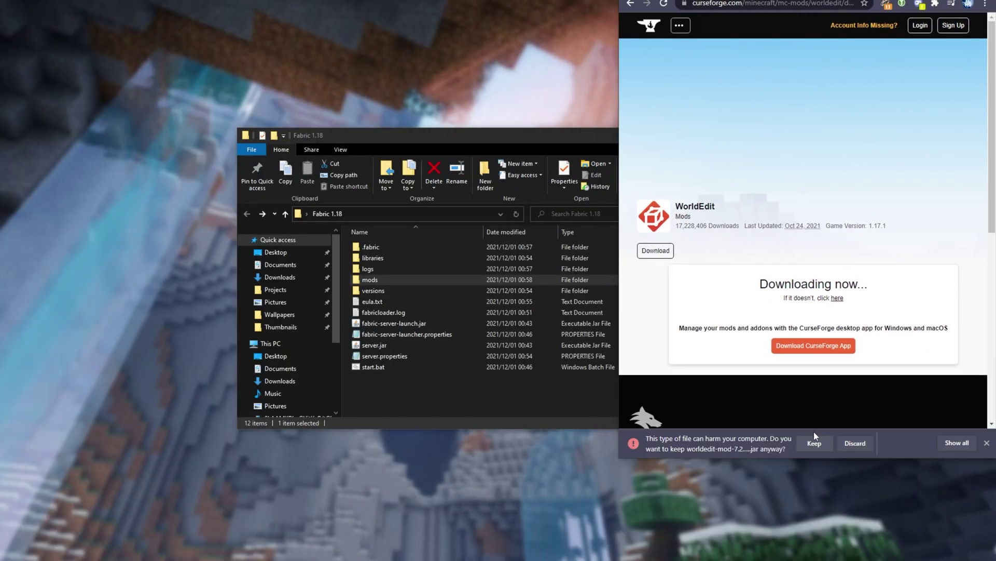
click(814, 444)
drag(690, 444, 413, 282)
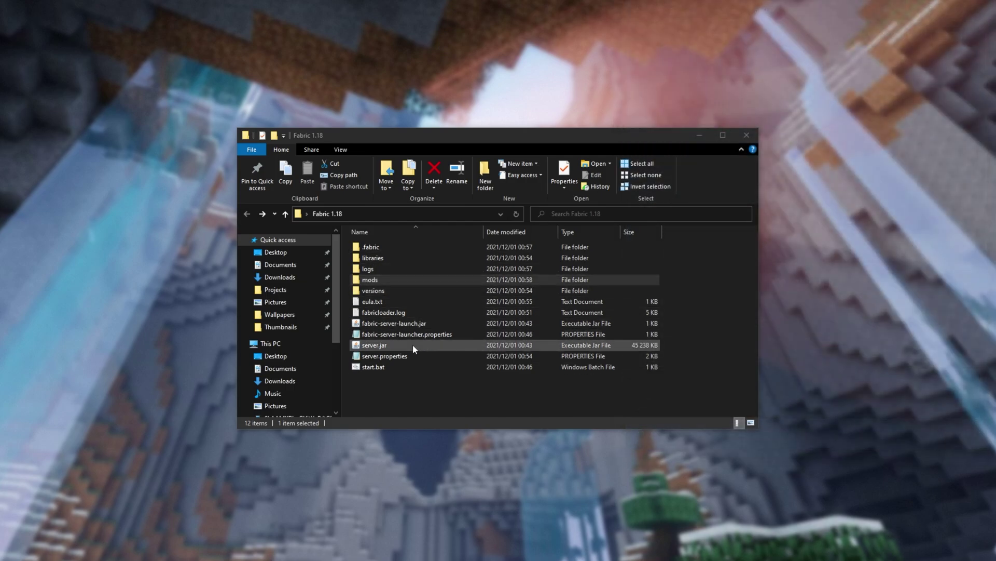
Step: Start the Fabric server with start.bat and place its console over the folder window
double_click(373, 366)
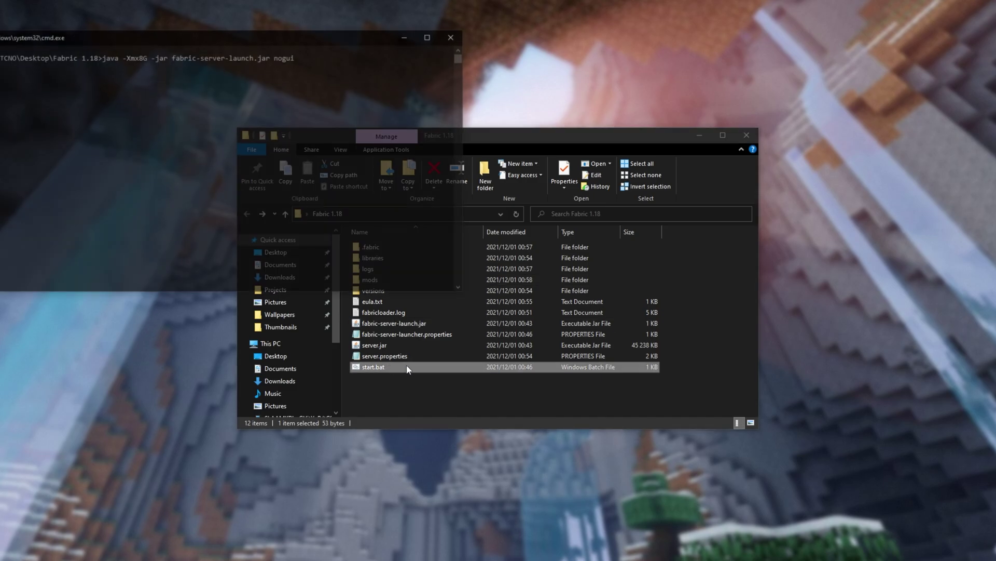
drag(319, 36, 604, 153)
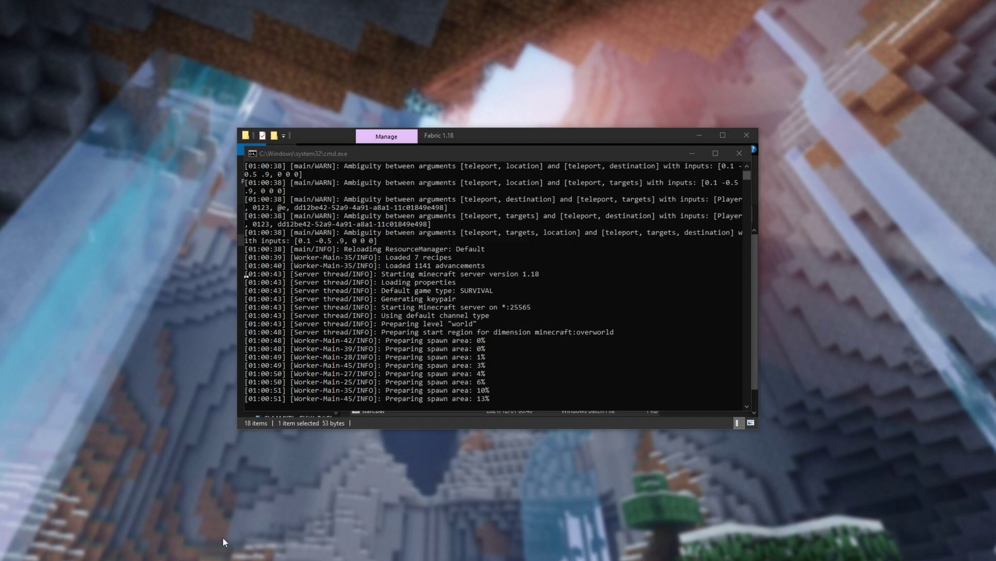
Step: Search Windows for "minecraft" and open the Minecraft Launcher
click(237, 514)
key(super)
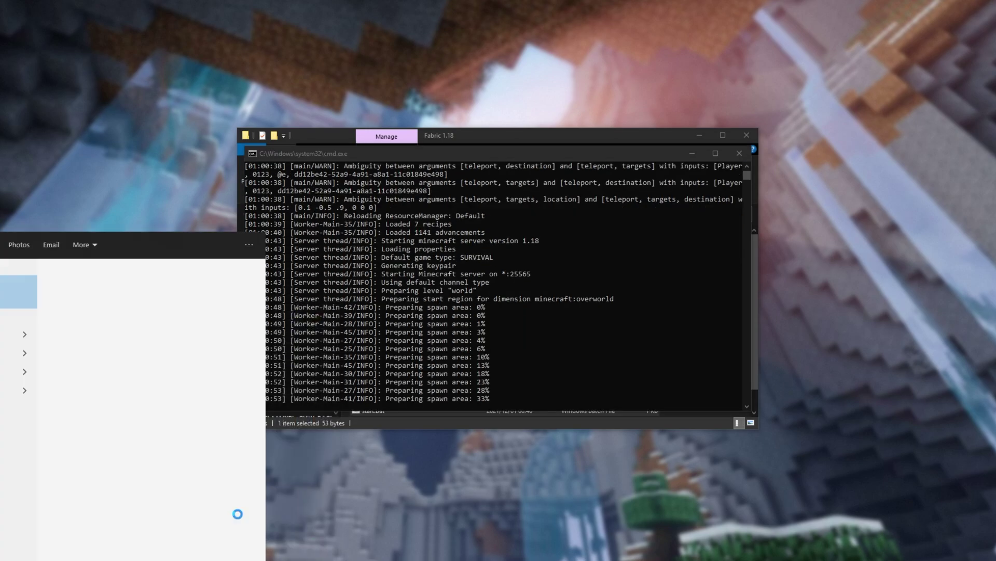
text(minecraft)
key(Return)
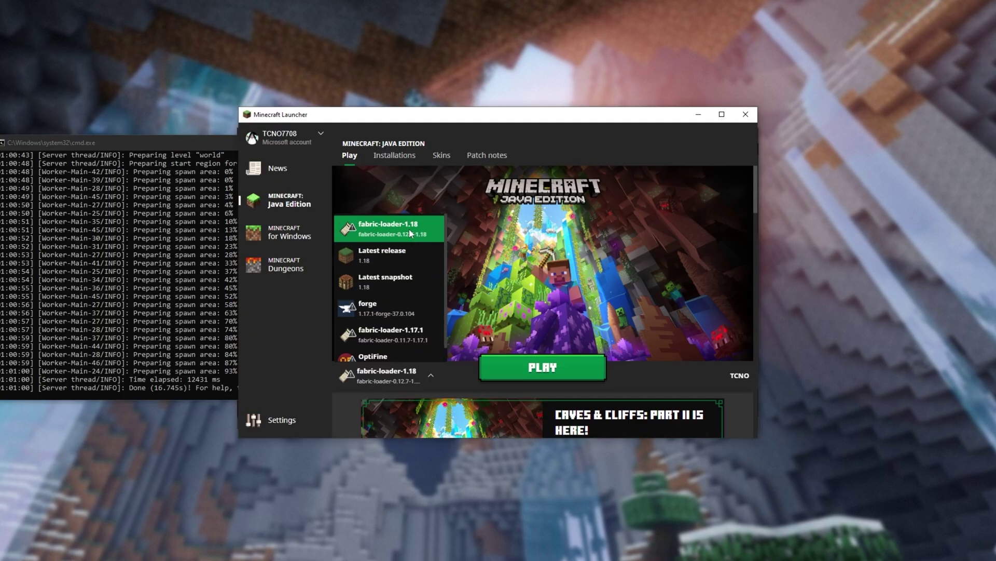
Step: Launch the fabric-loader-1.18 installation, accepting the modified-installation risks and turning off further warnings for it
click(409, 229)
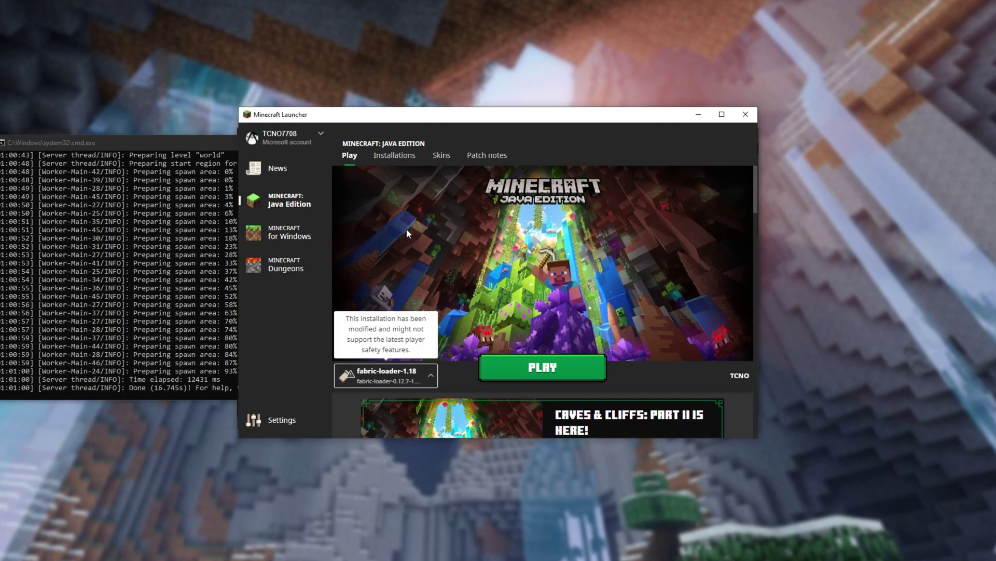
click(512, 371)
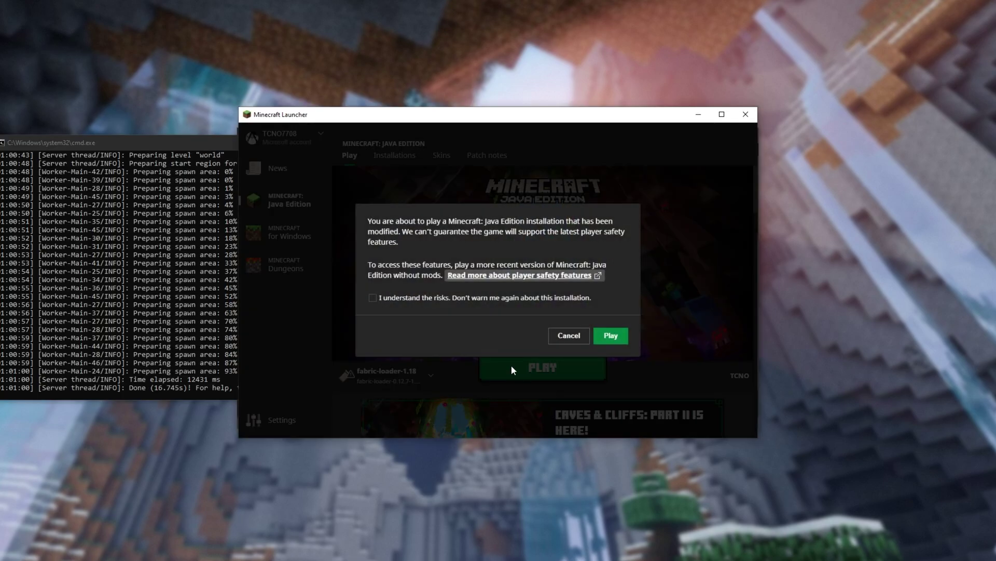
click(513, 298)
click(610, 336)
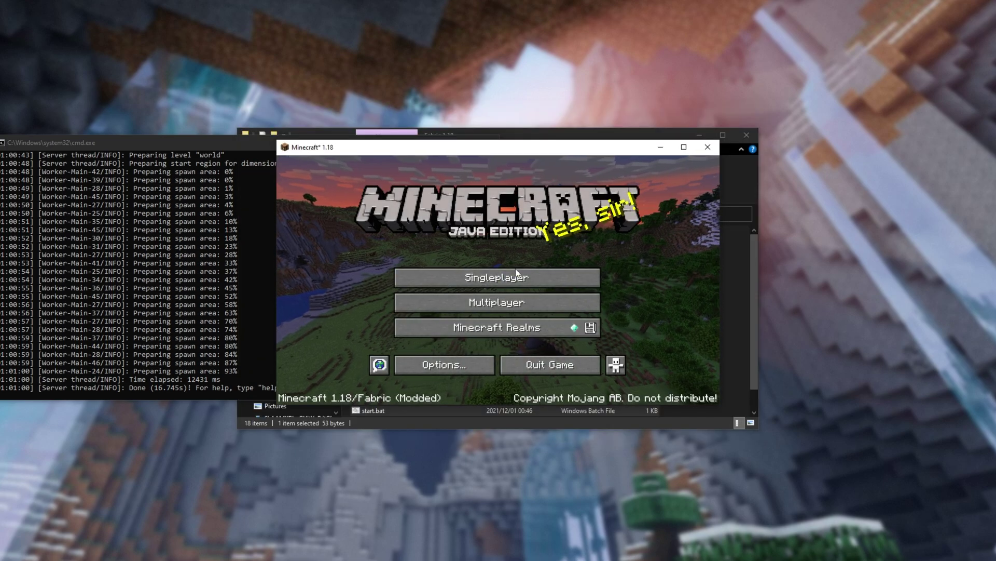
Step: Add a multiplayer server entry named Minecraft Server with the address 127.0.0.1
click(517, 303)
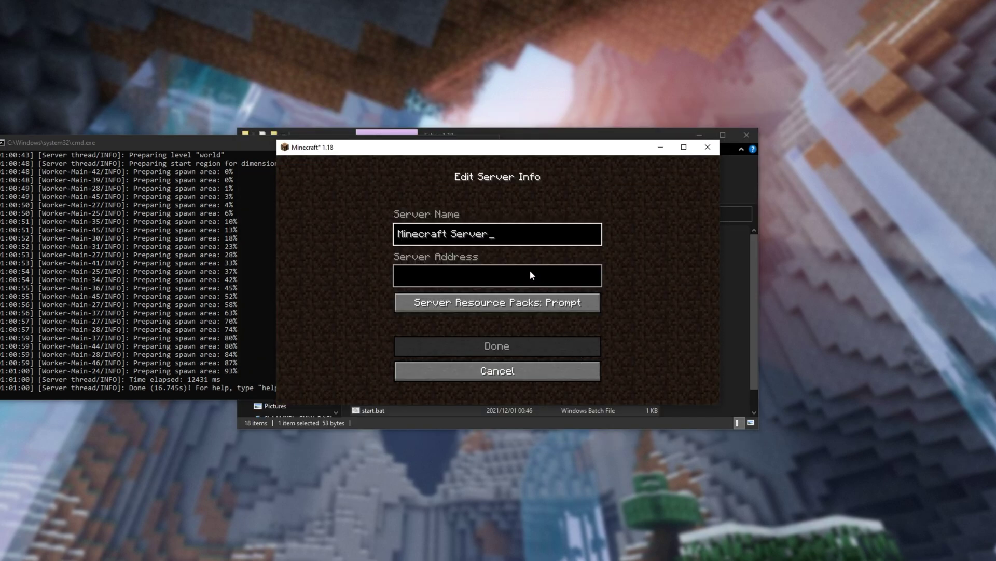
click(533, 280)
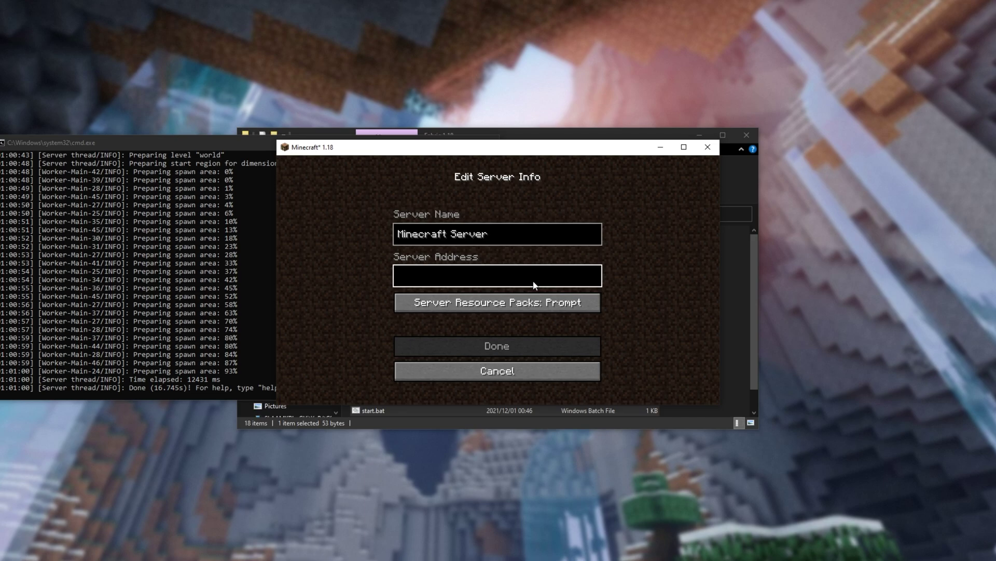
text(localhost)
key(ctrl+a)
key(BackSpace)
text(127.0.0)
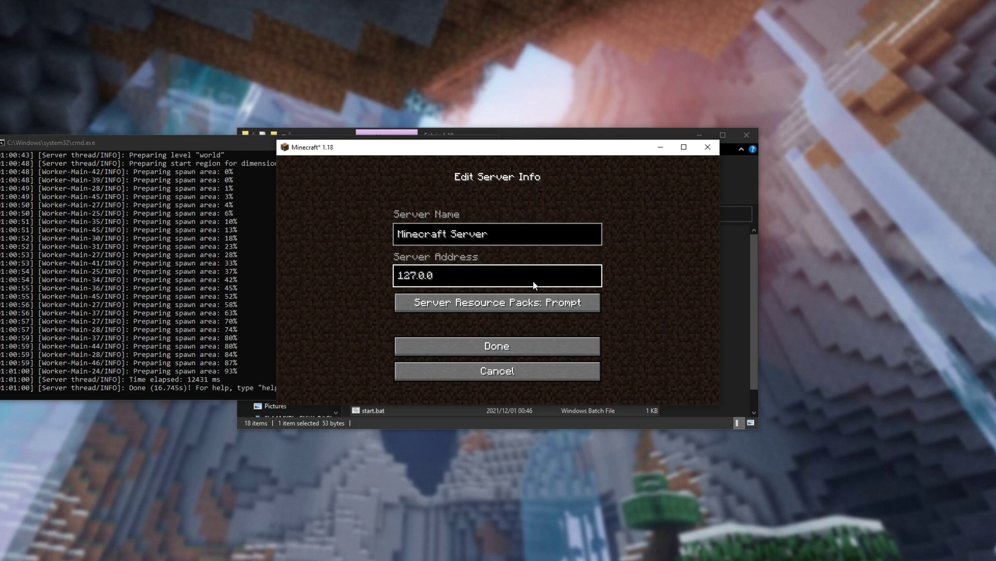
text(.1)
click(542, 343)
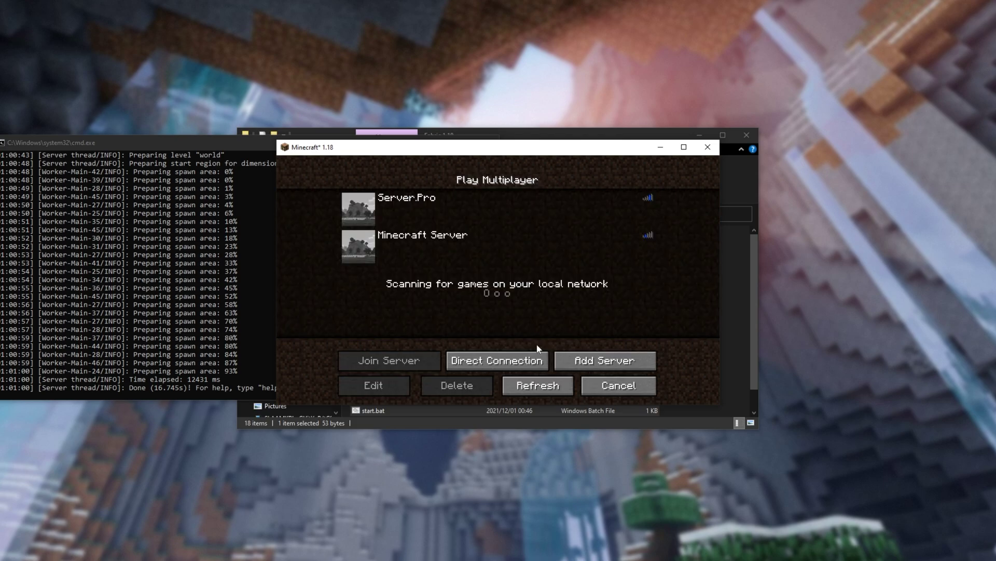
Step: Join the newly added Minecraft Server and send the chat message "asdf"
click(522, 249)
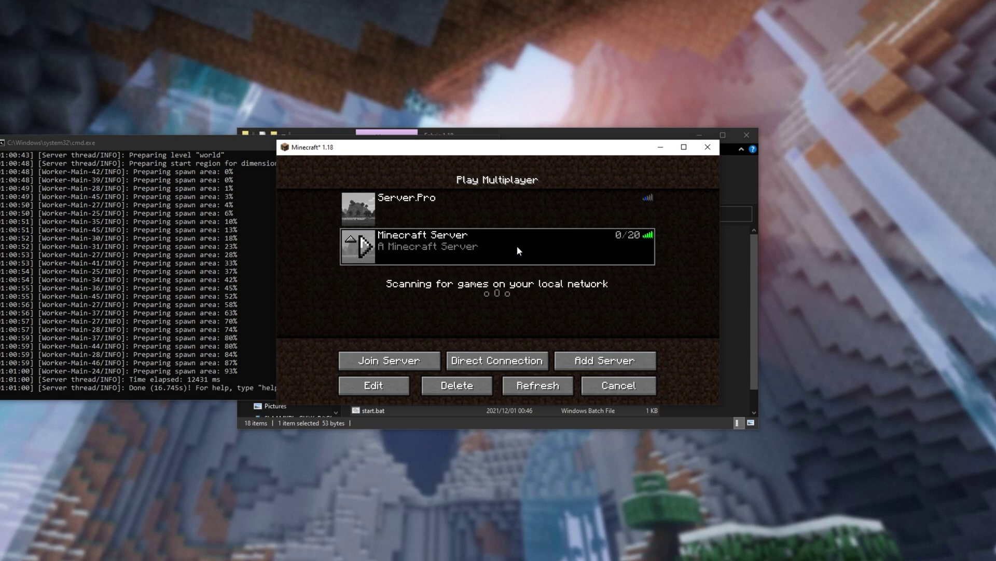
double_click(518, 248)
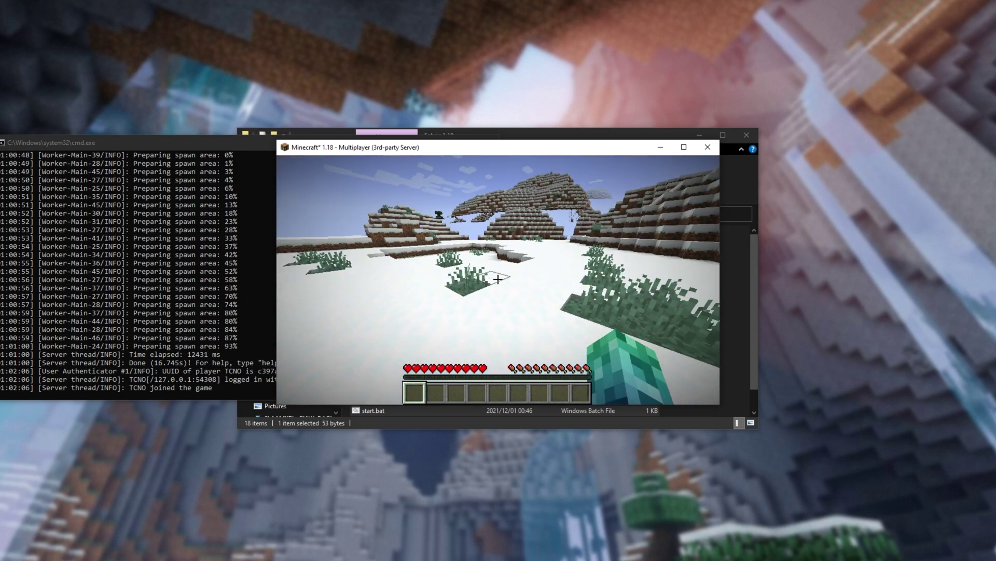
text(tasdf)
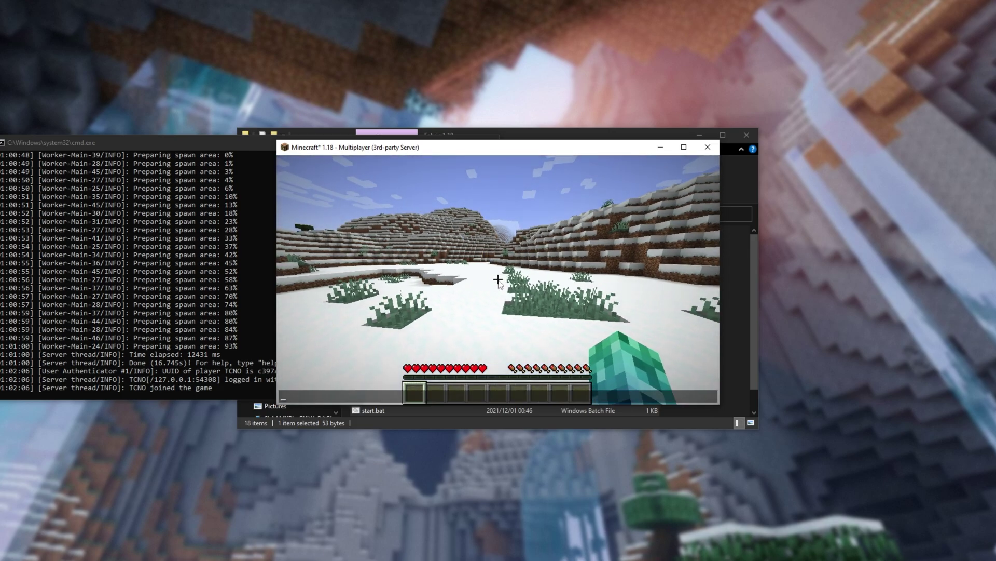
key(Return)
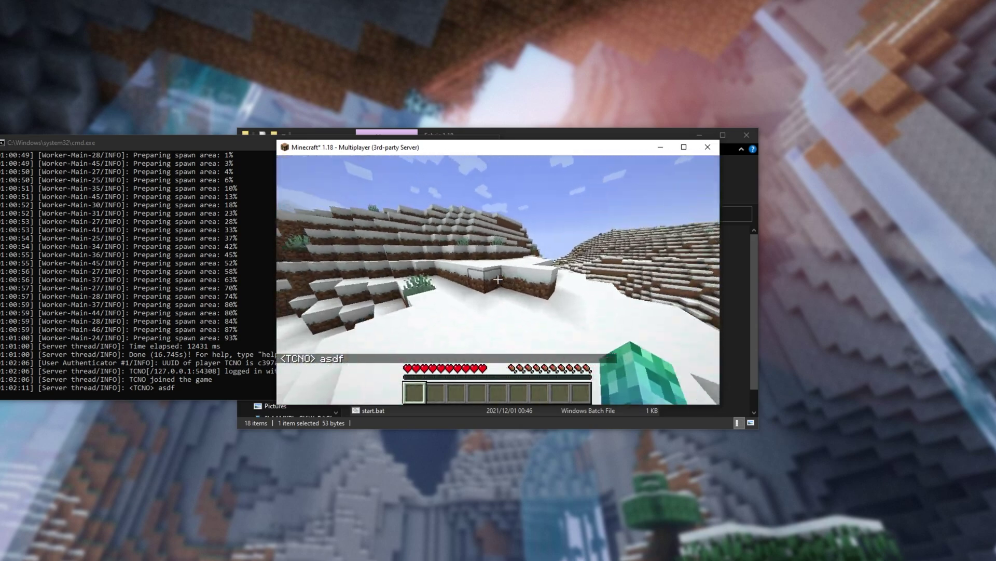
Step: Walk through the server's snowy terrain and briefly check the debug overlay
key(w)
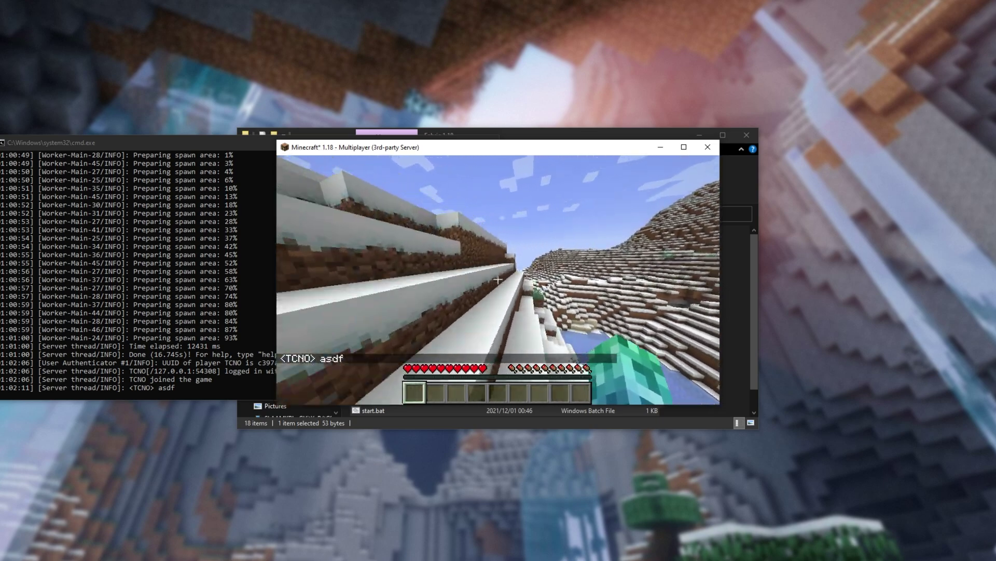
key(w)
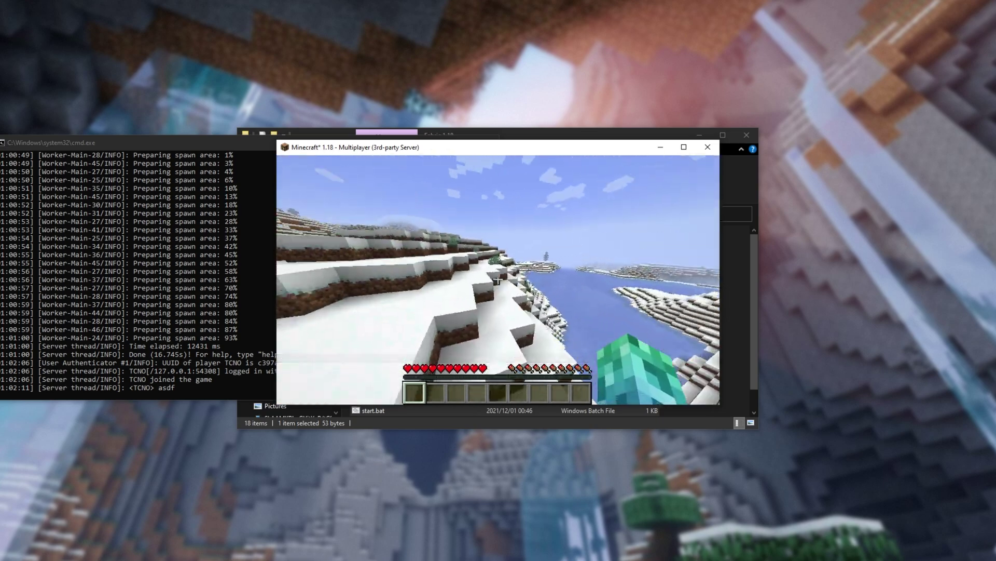
key(w)
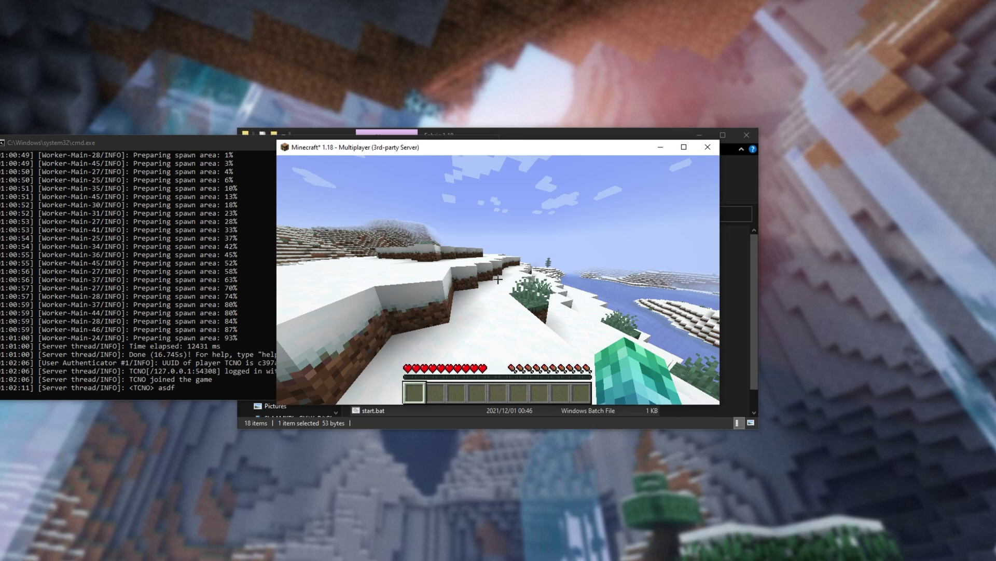
key(F3)
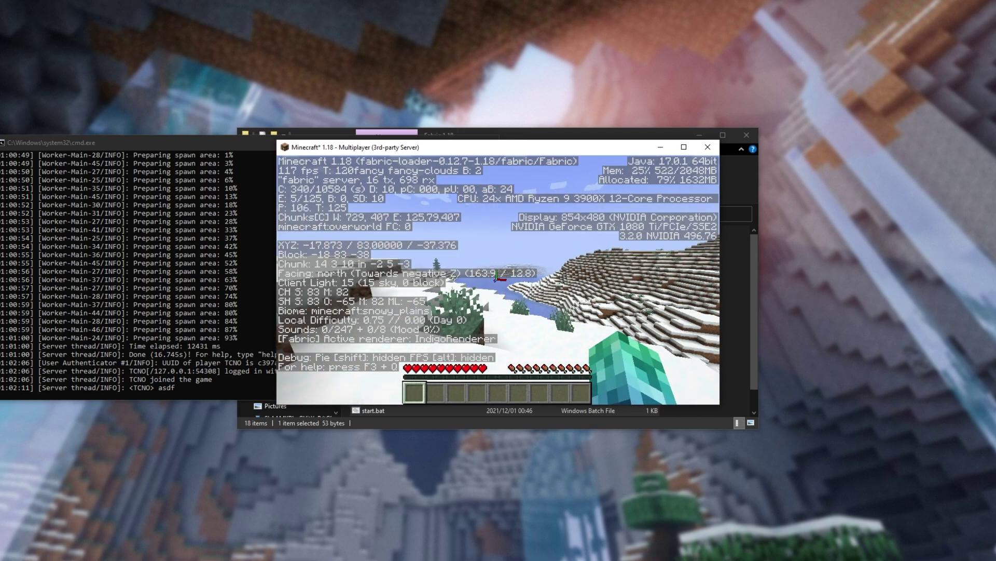
key(F3)
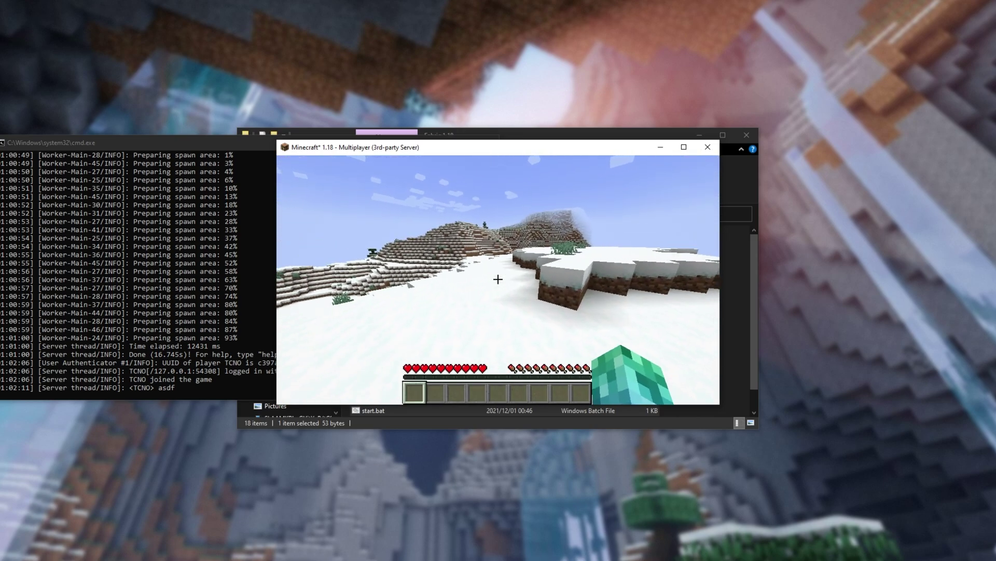
key(w)
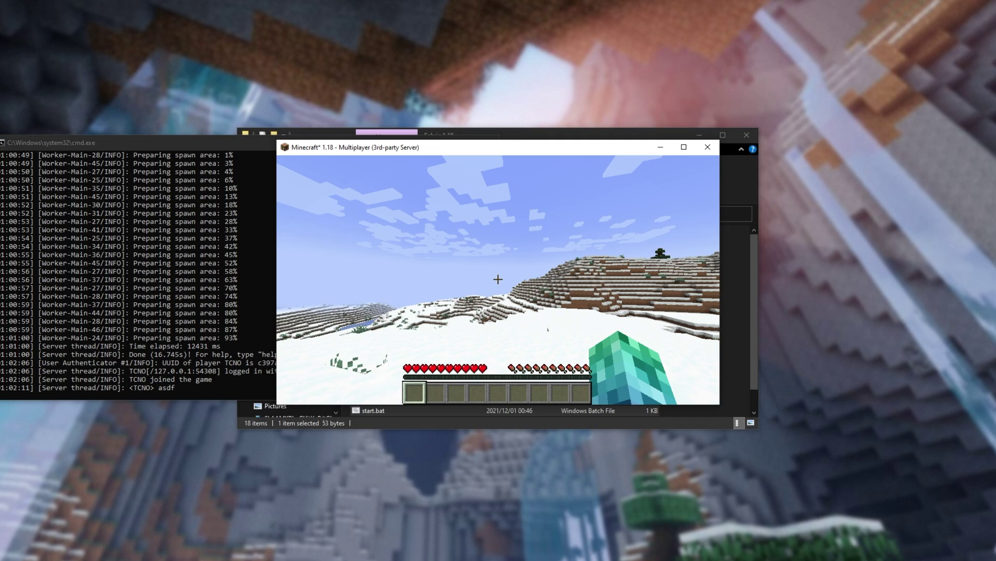
key(w)
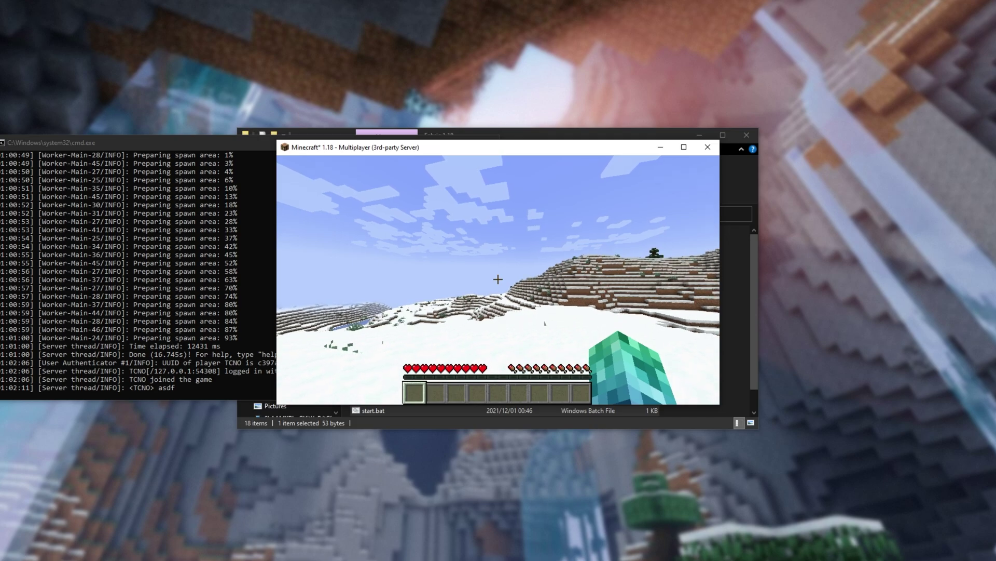
key(w)
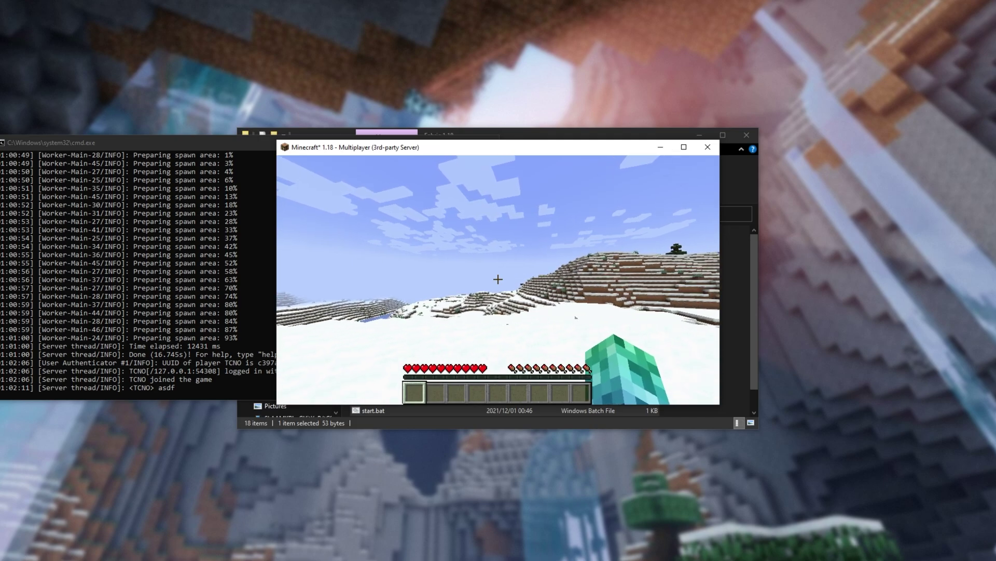
key(w)
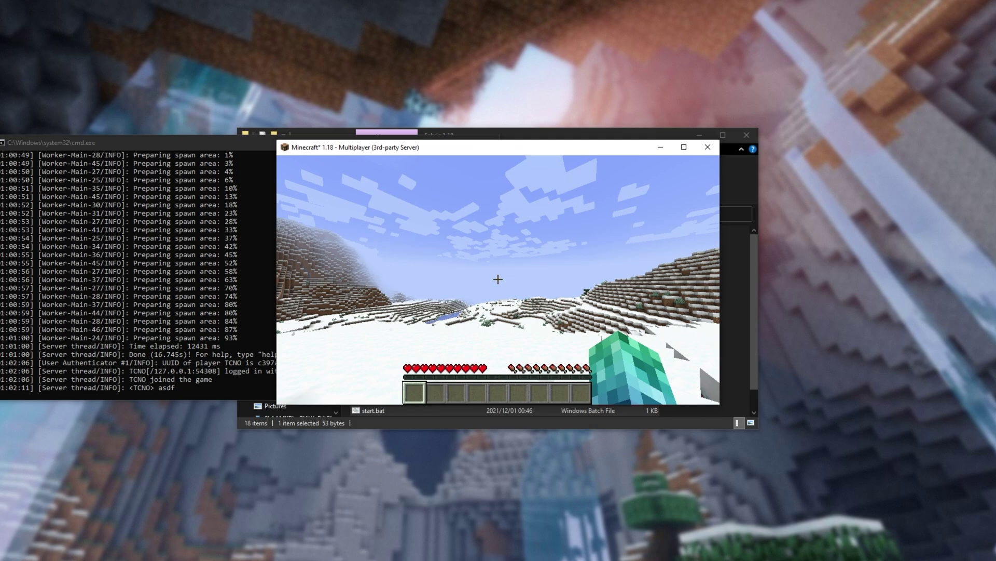
key(w)
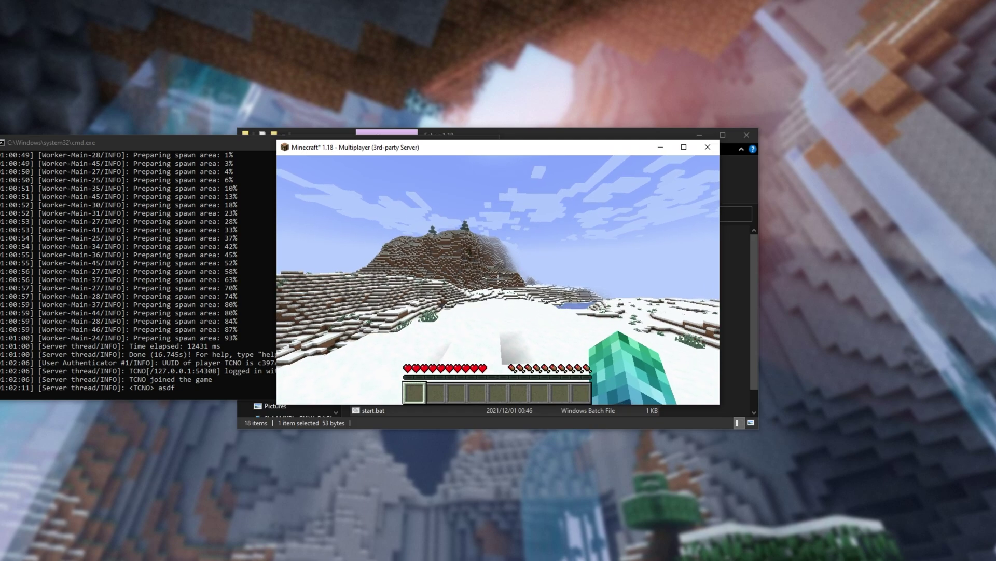
Step: Pause the game, open a Windows Command Prompt through cmd and run ipconfig
key(Escape)
key(super+r)
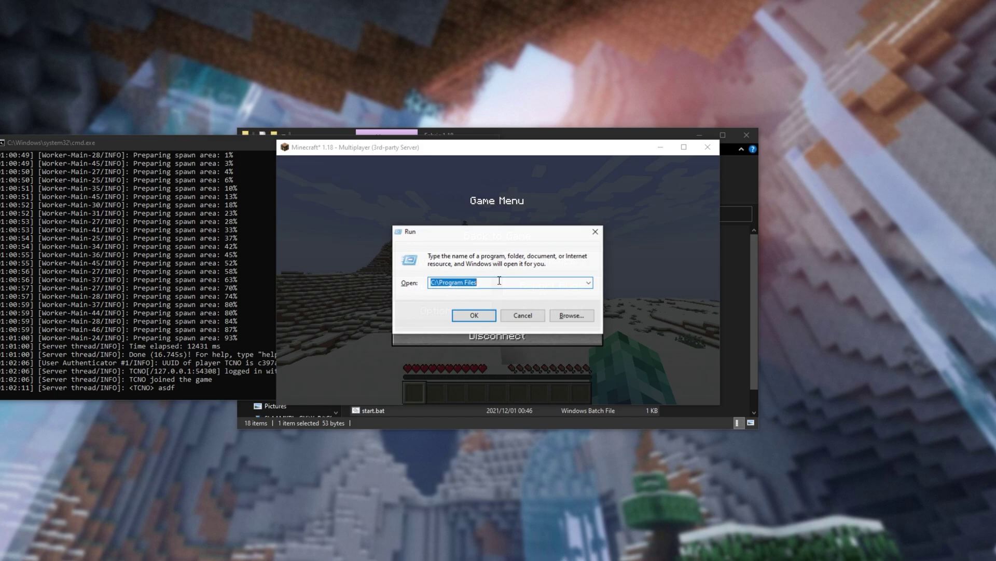
text(cmd)
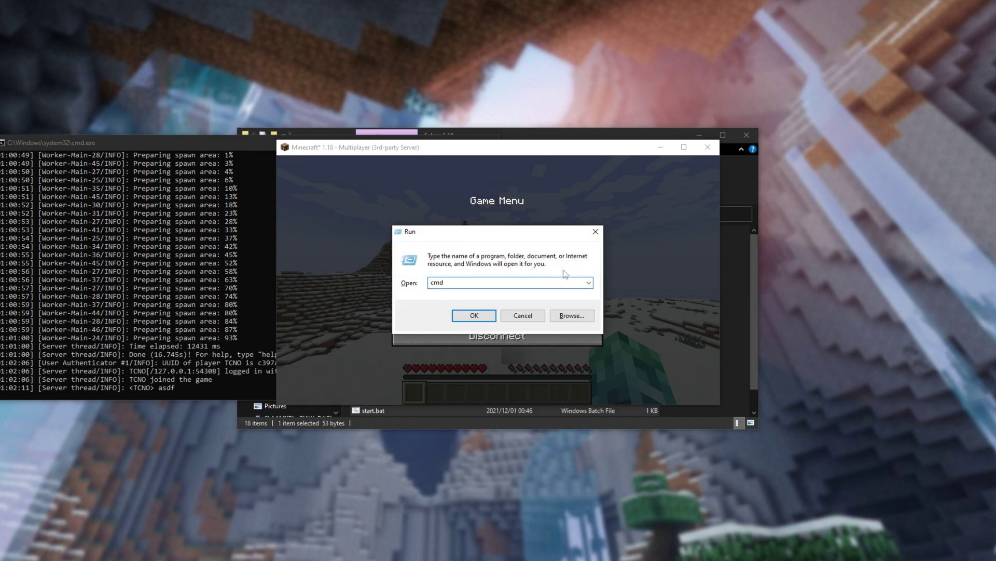
key(Return)
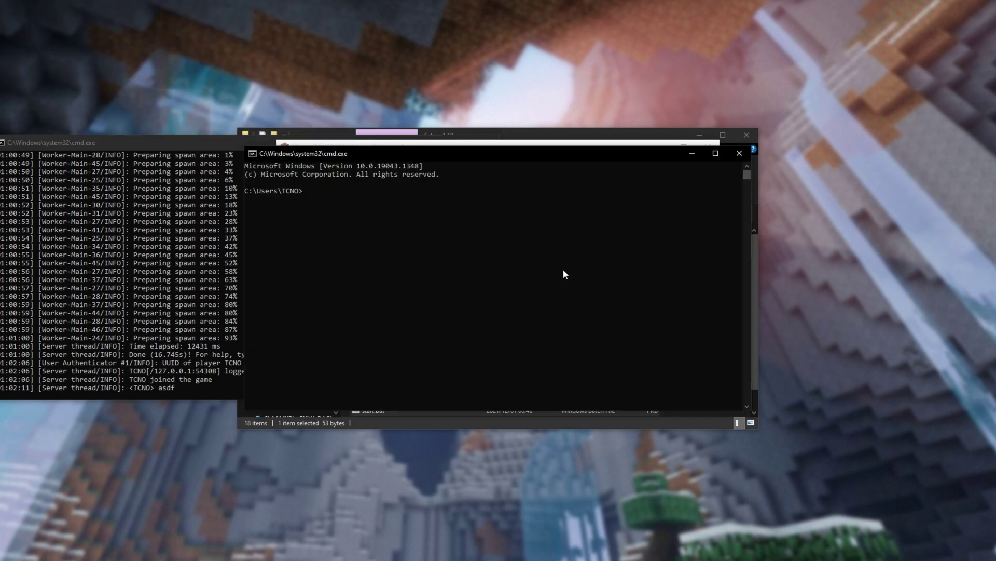
text(ipconfig)
key(Return)
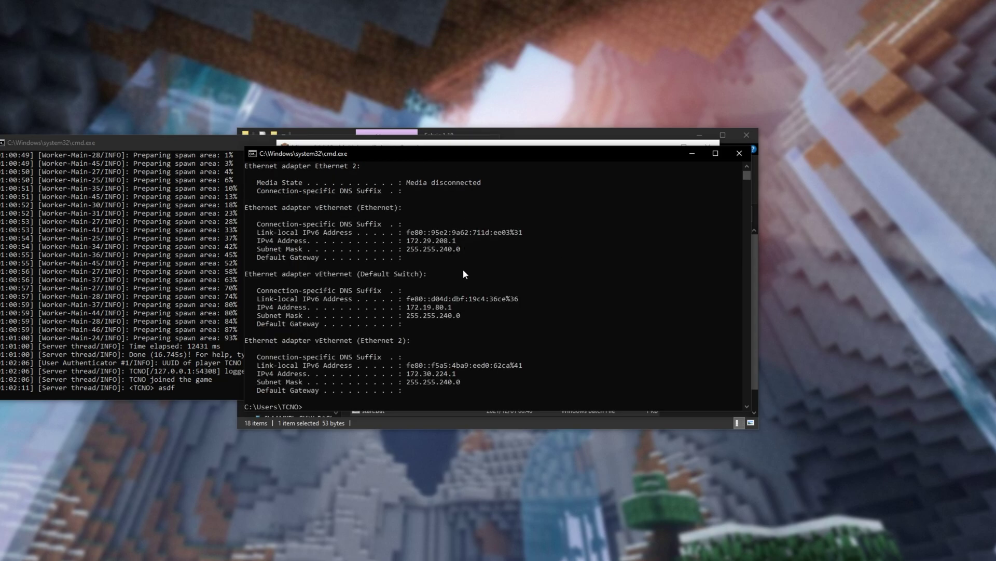
Step: Find and highlight the Ethernet adapter's IPv4 address in the ipconfig output, and close the Command Prompt
scroll(411, 280, up, 7)
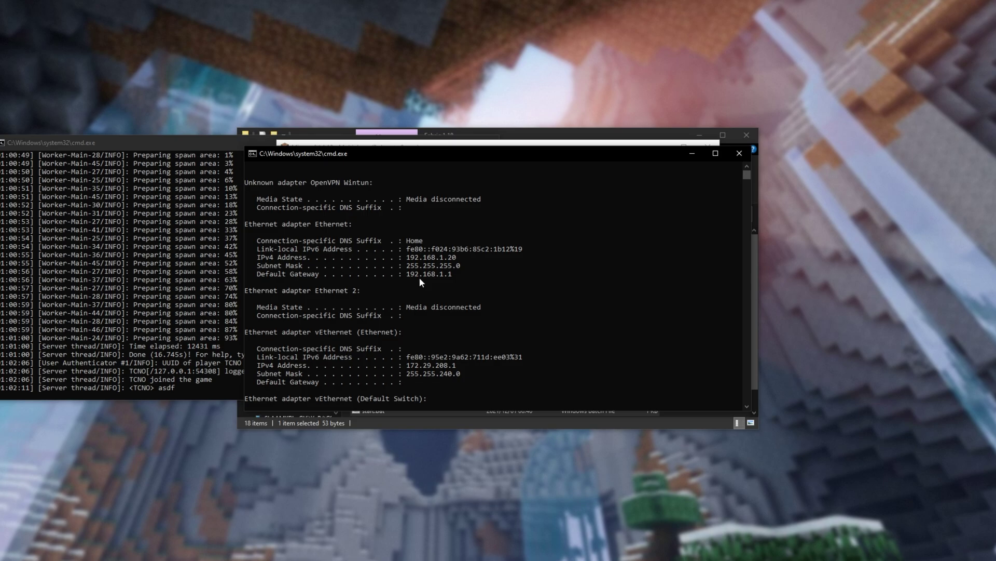
click(354, 274)
drag(354, 276, 247, 276)
drag(457, 307, 407, 308)
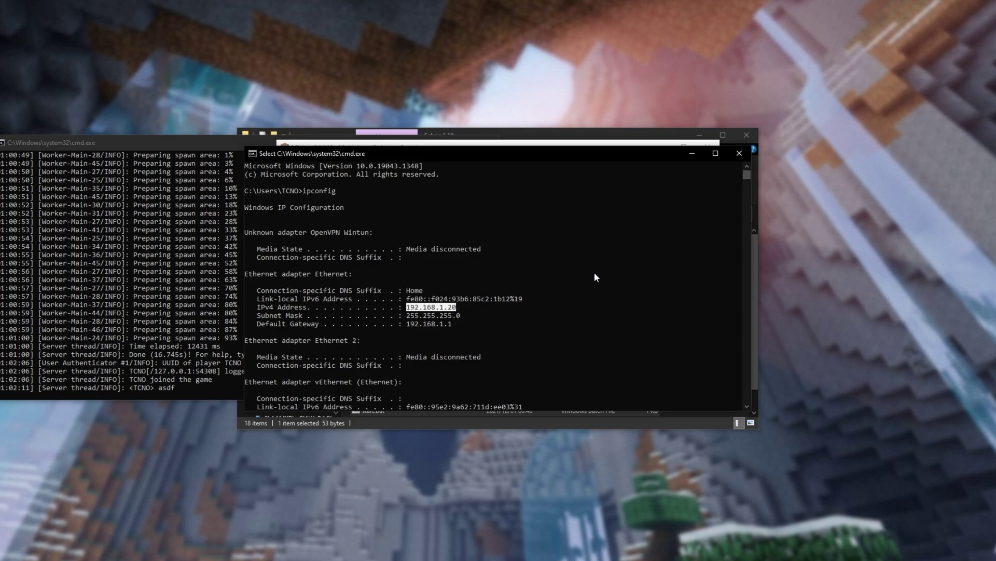
click(739, 154)
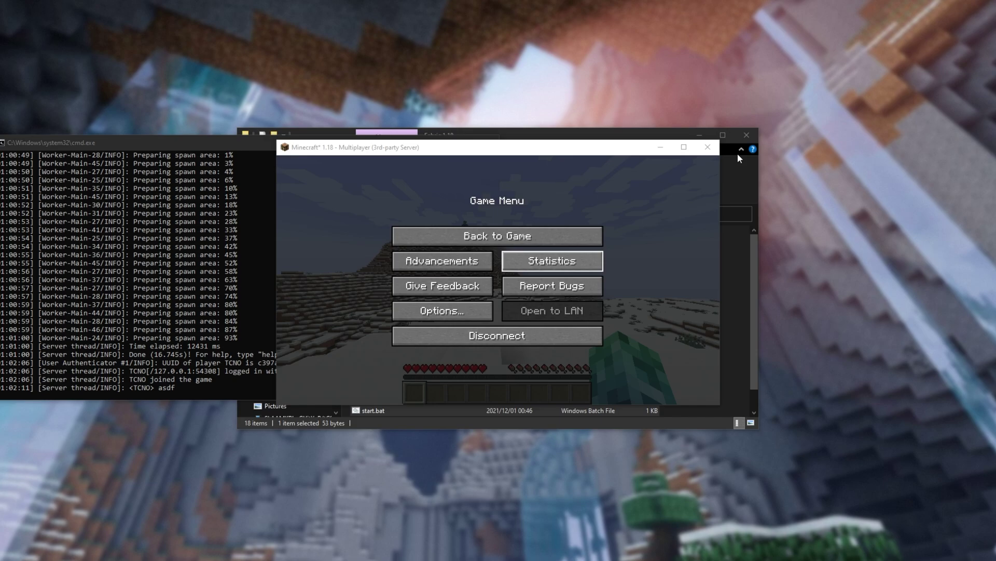
Step: Resume the game, switch to a third-person view and walk the character across the snow
click(550, 236)
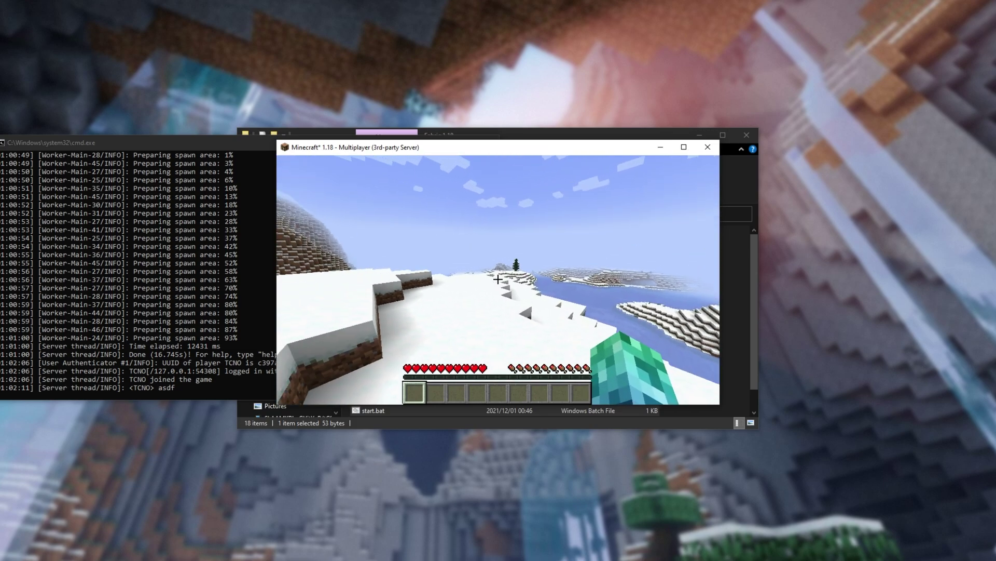
key(F5)
key(F5)
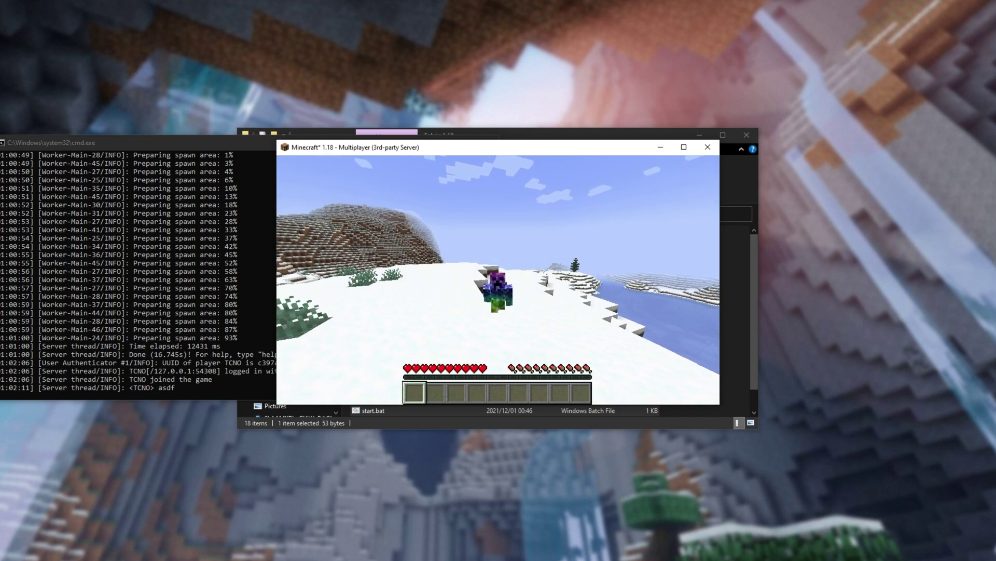
key(w)
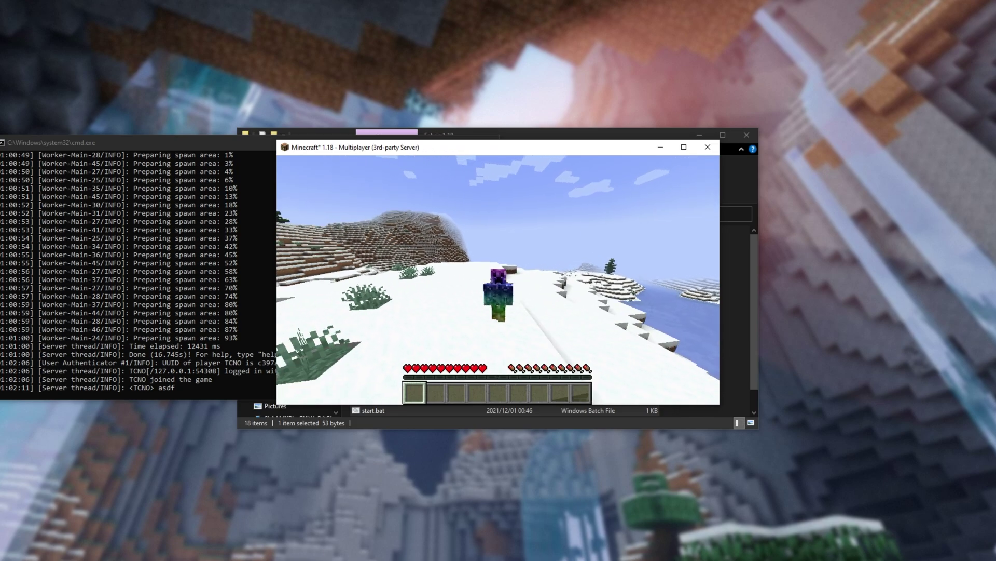
right_click(498, 280)
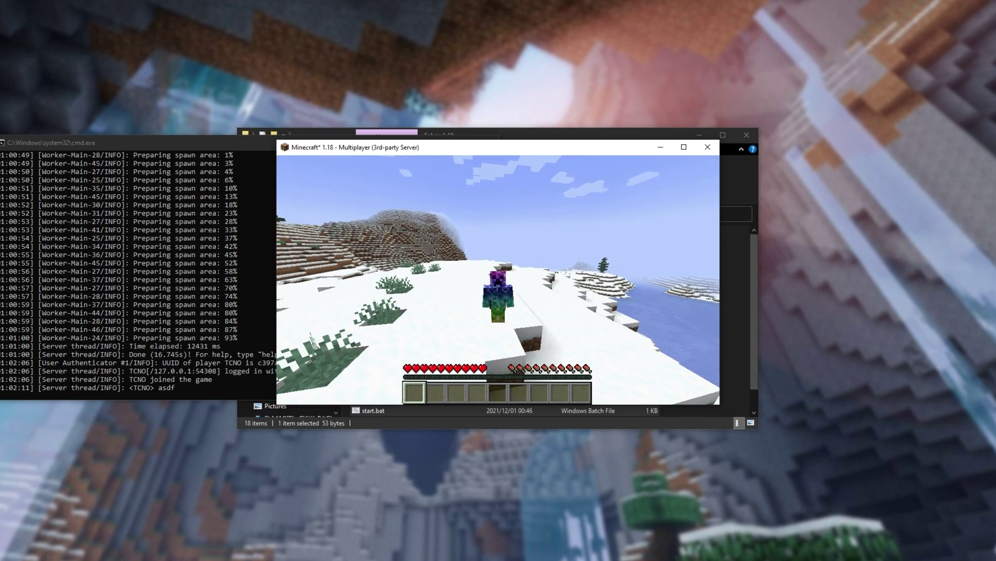